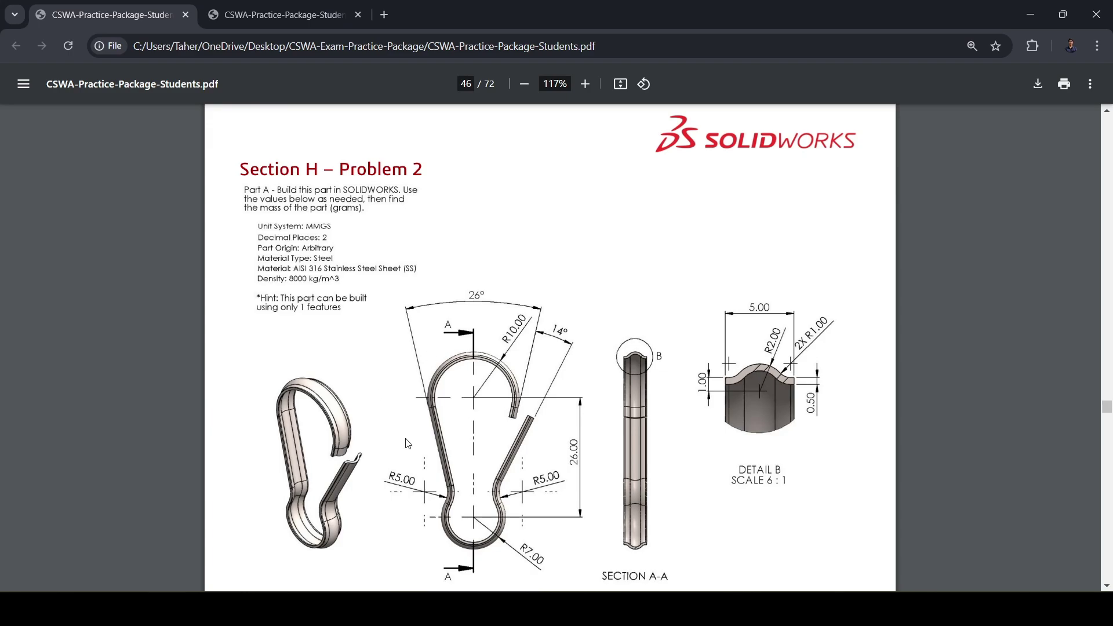
- Switch to SOLIDWORKS, create a new part and start a sketch on the Front Plane
key("alt+Tab")
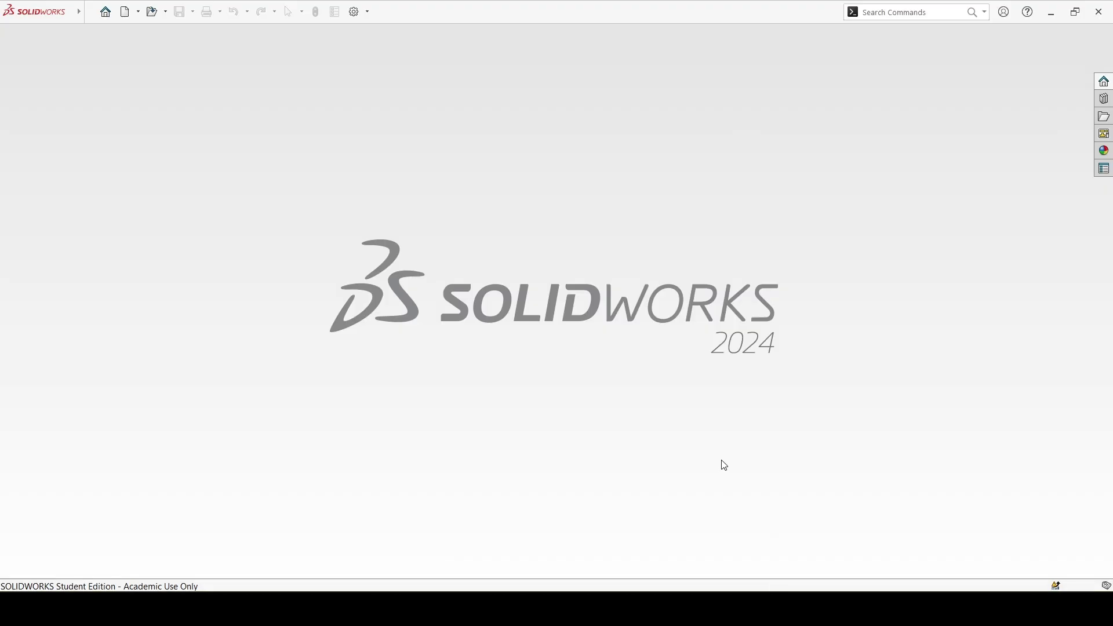
key("ctrl+n")
key("Return")
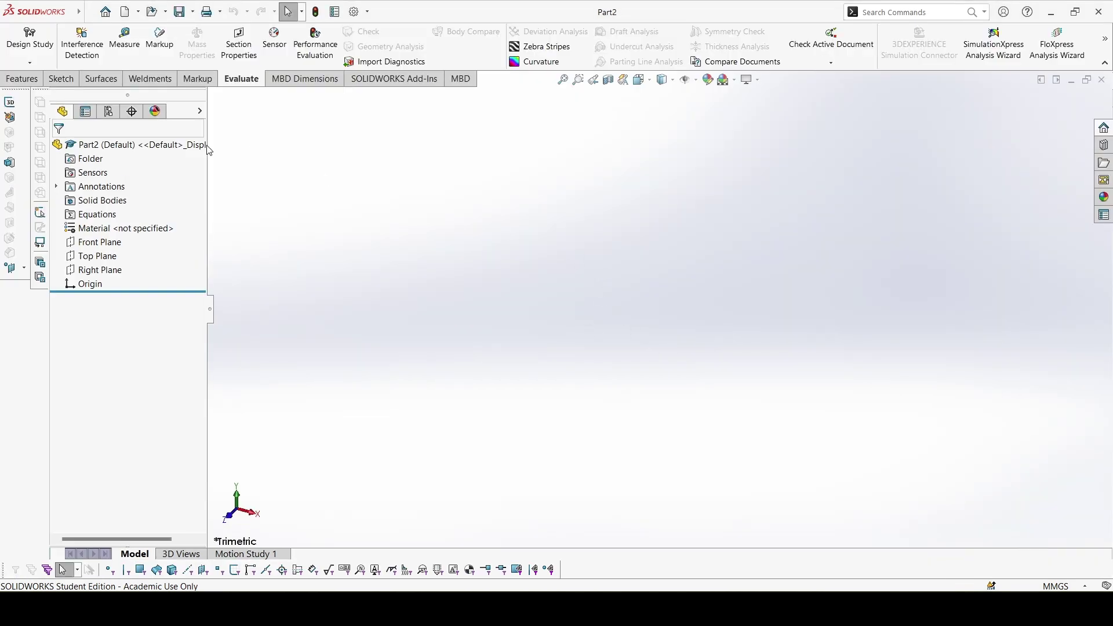
left_click(98, 242)
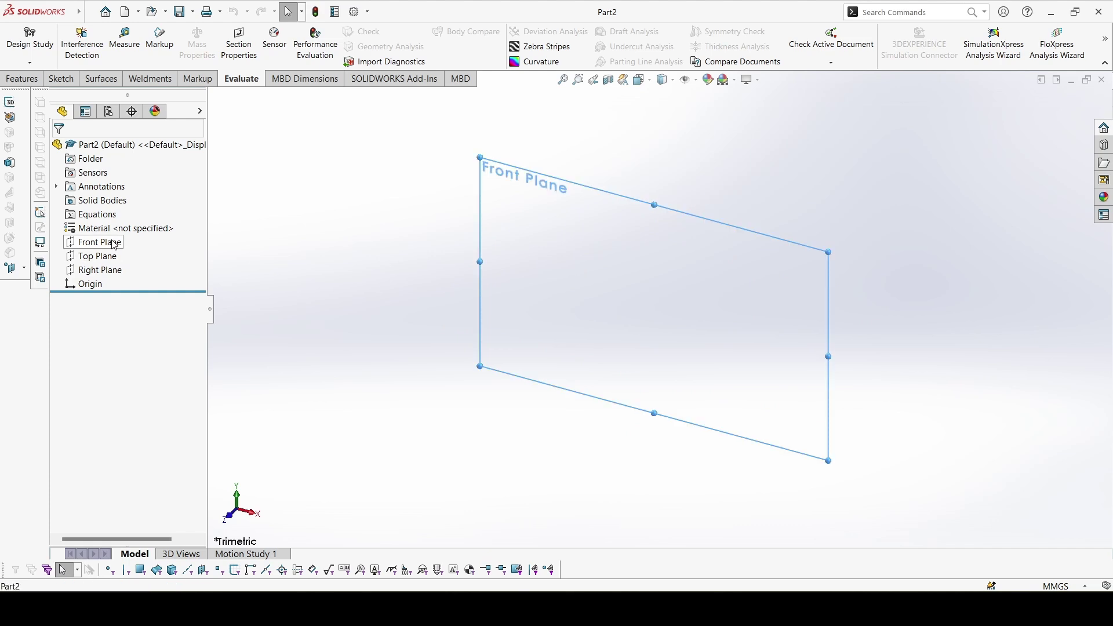
left_click(130, 219)
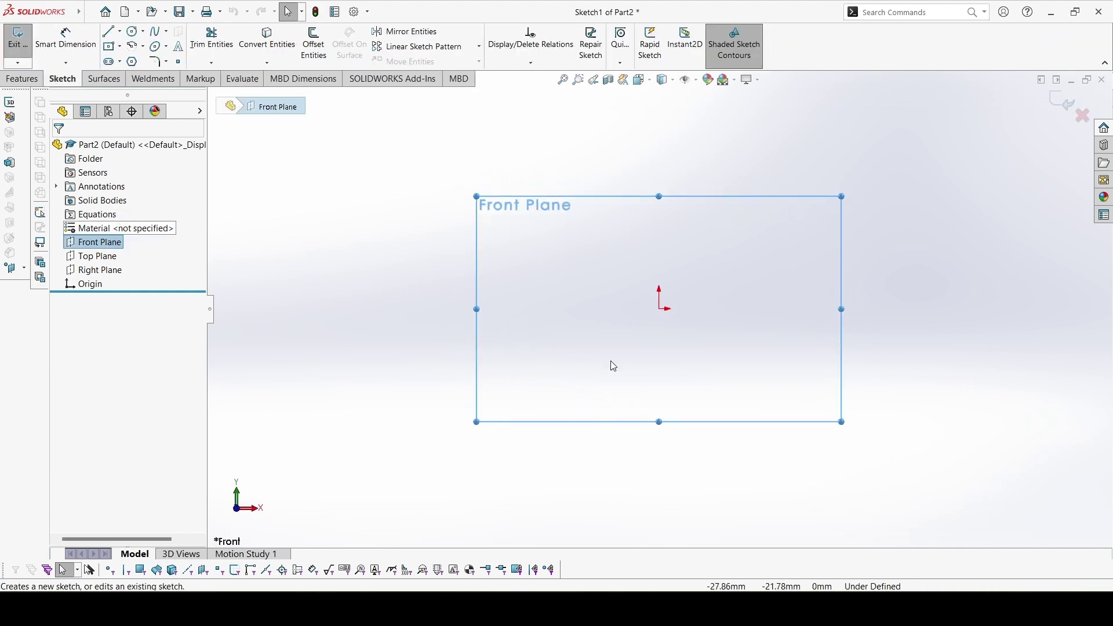
- After checking the problem drawing, sketch a vertical centerline about 91 mm long upward from the origin
key("alt+Tab")
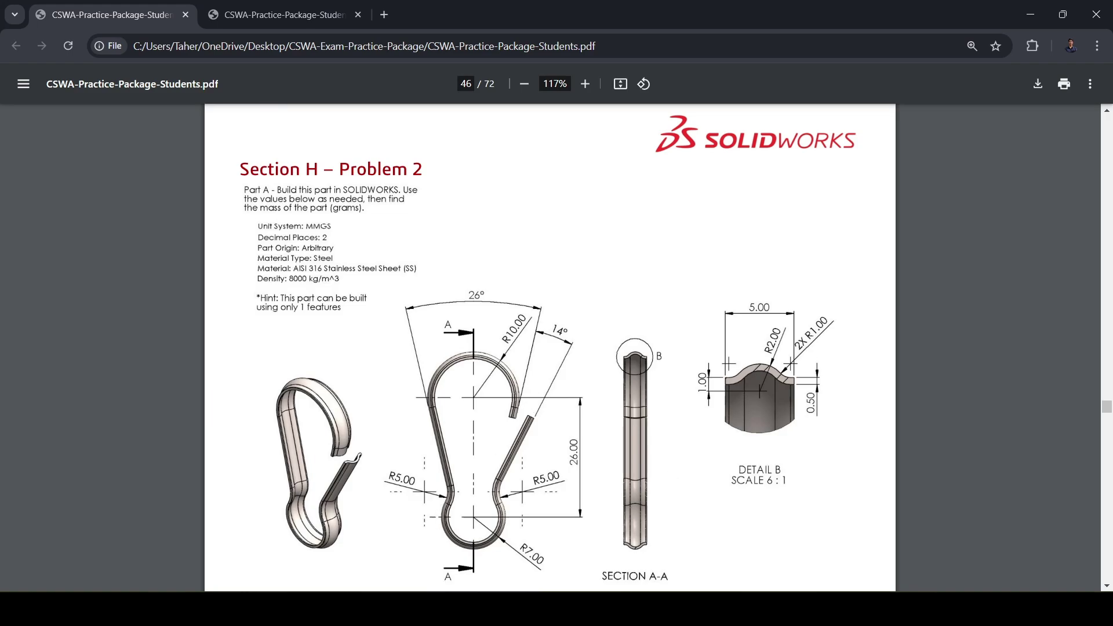
key("alt+Tab")
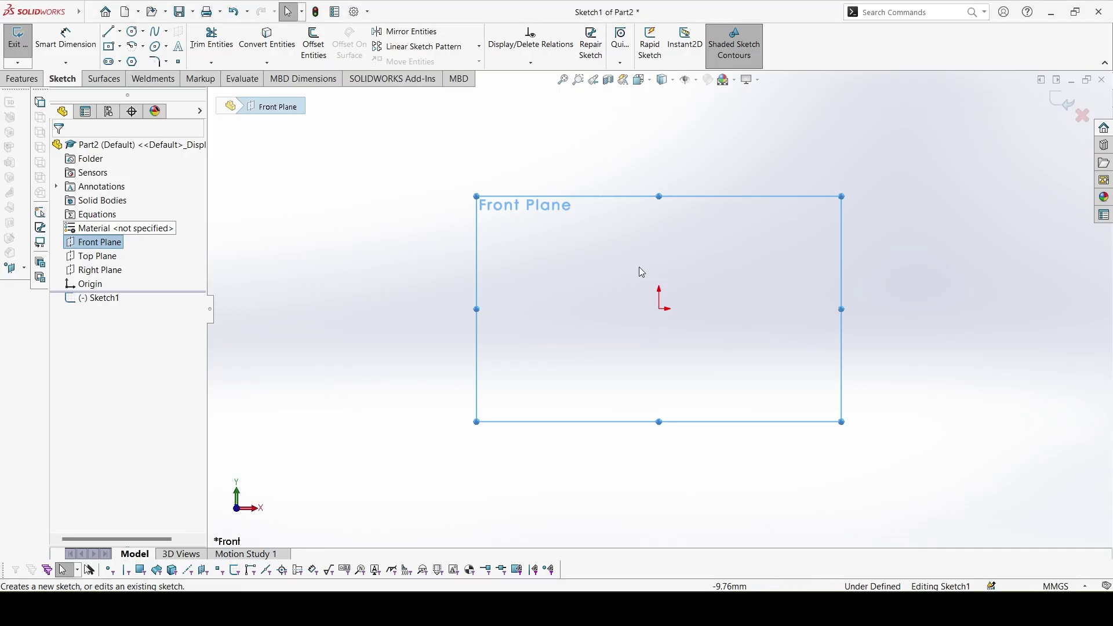
left_click(120, 32)
left_click(134, 60)
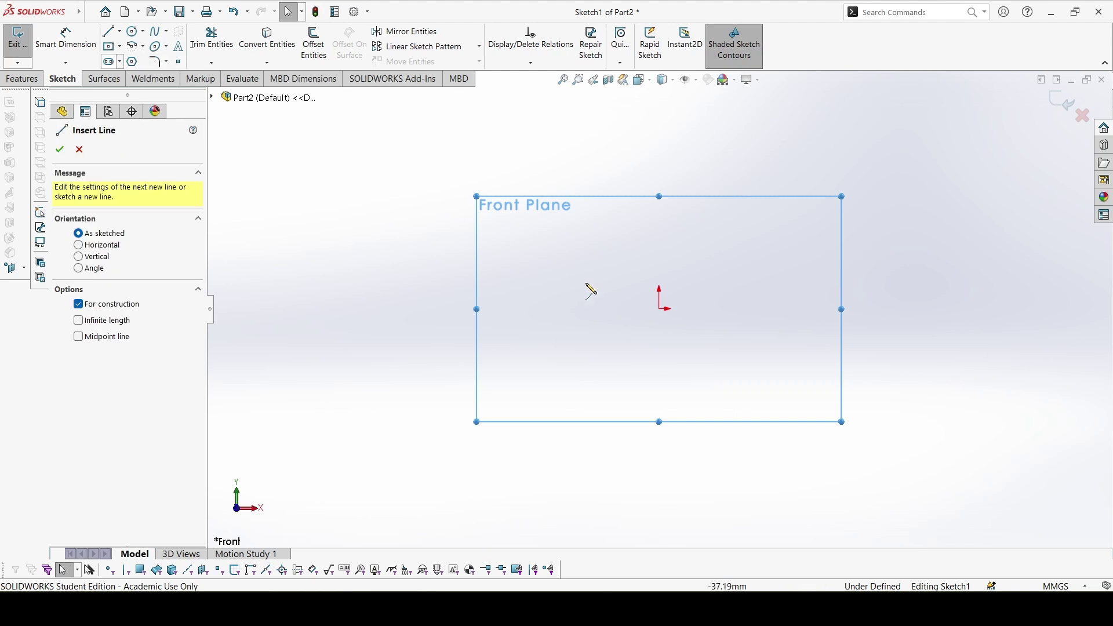
left_click(660, 309)
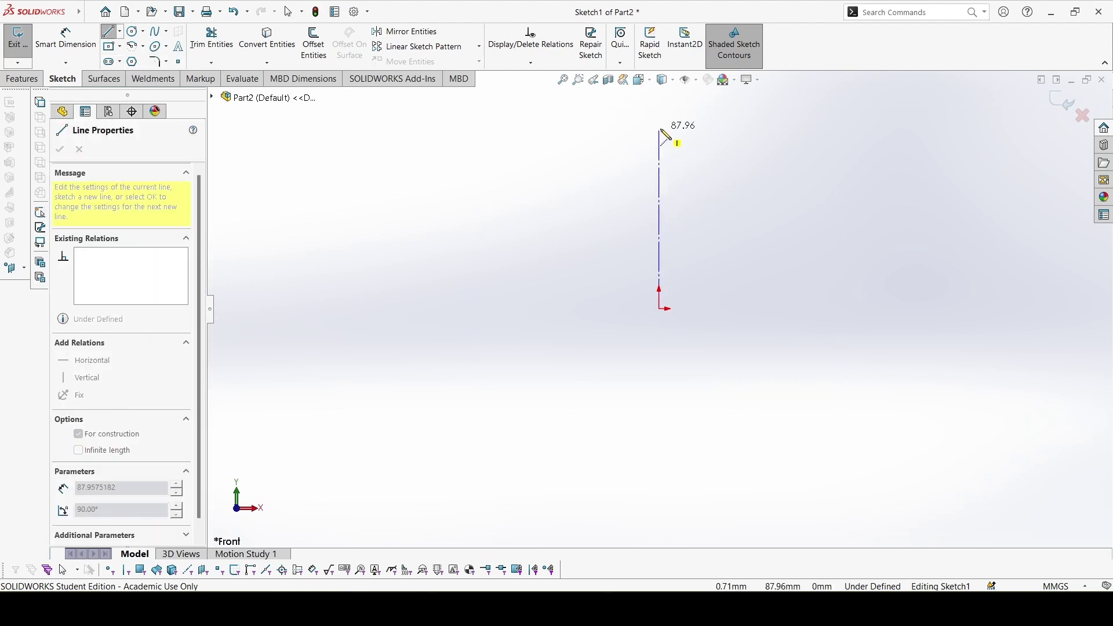
left_click(661, 122)
key("Escape")
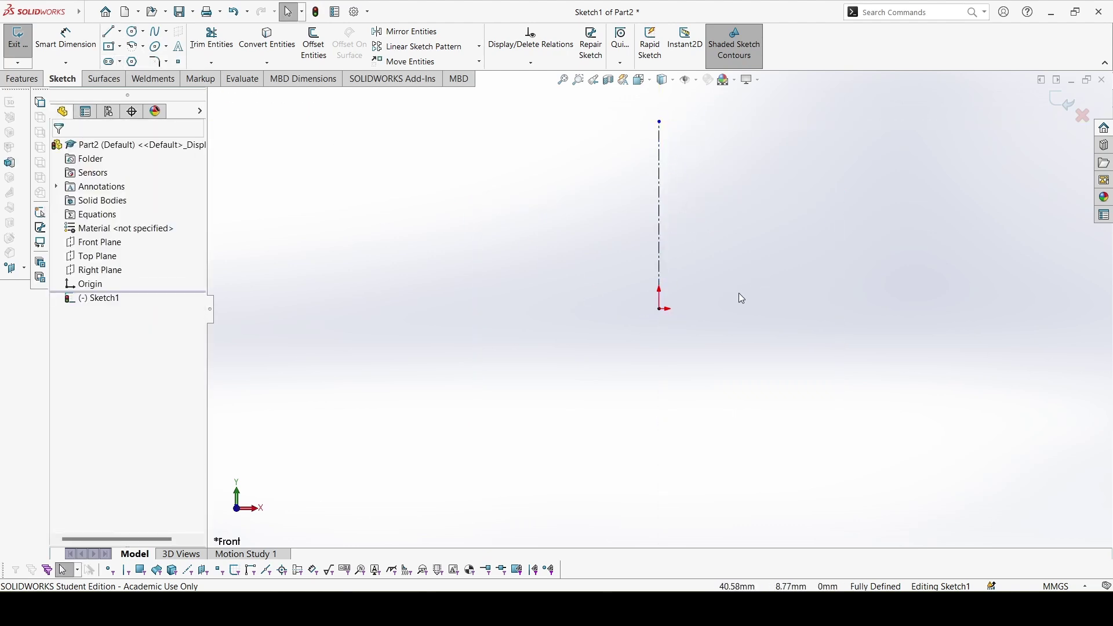
- Add two horizontal centerlines, one through the origin and one through the upper end of the vertical centerline
left_click(121, 32)
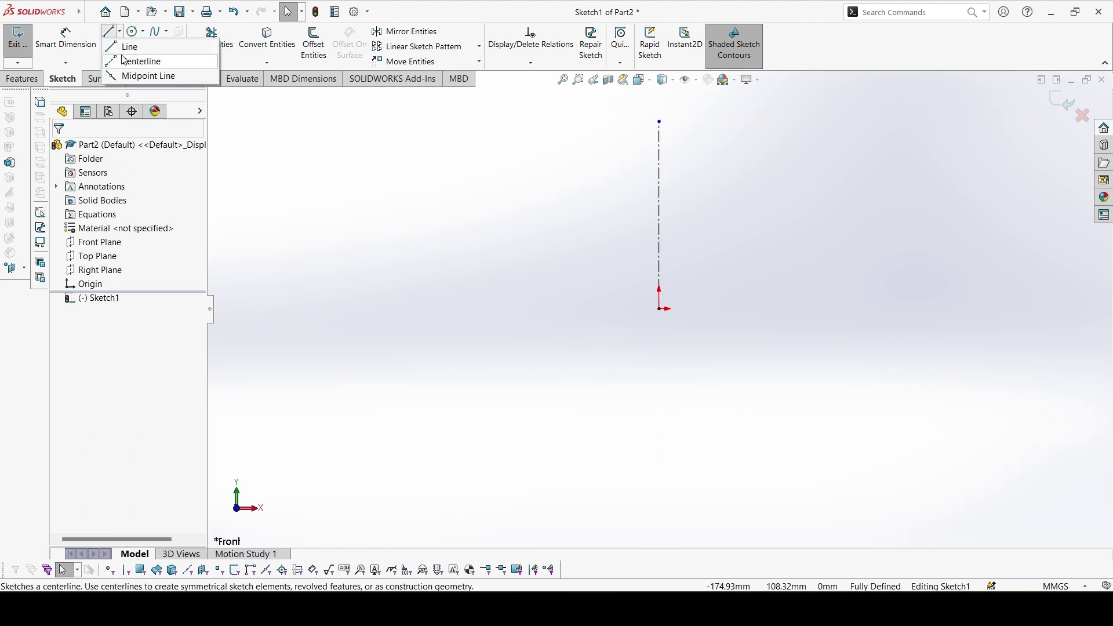
left_click(139, 60)
left_click(606, 309)
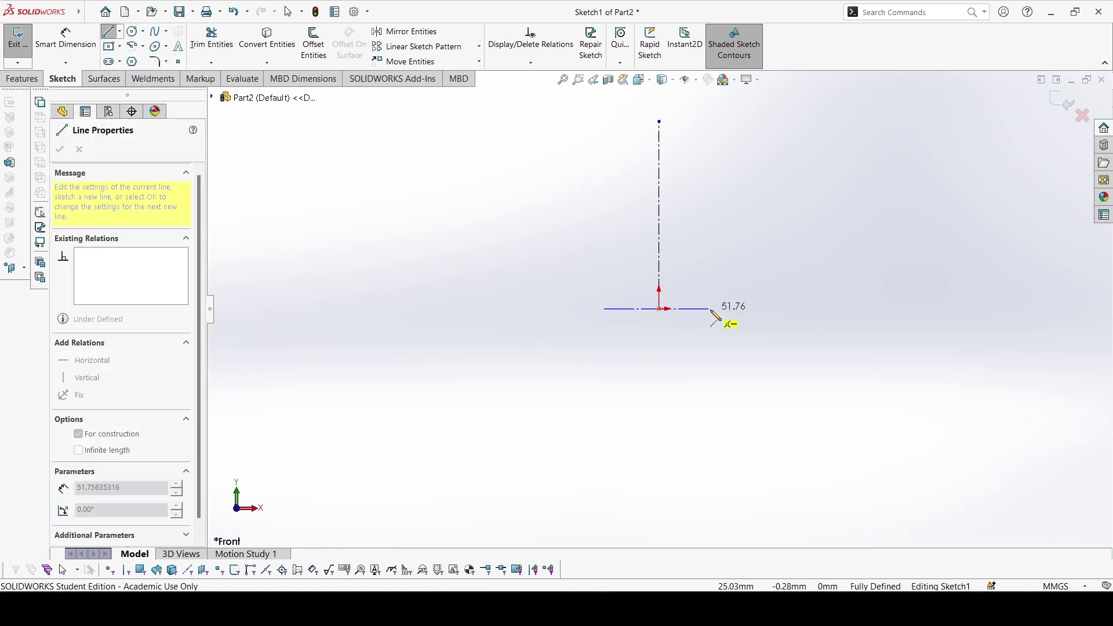
left_click(718, 309)
key("Escape")
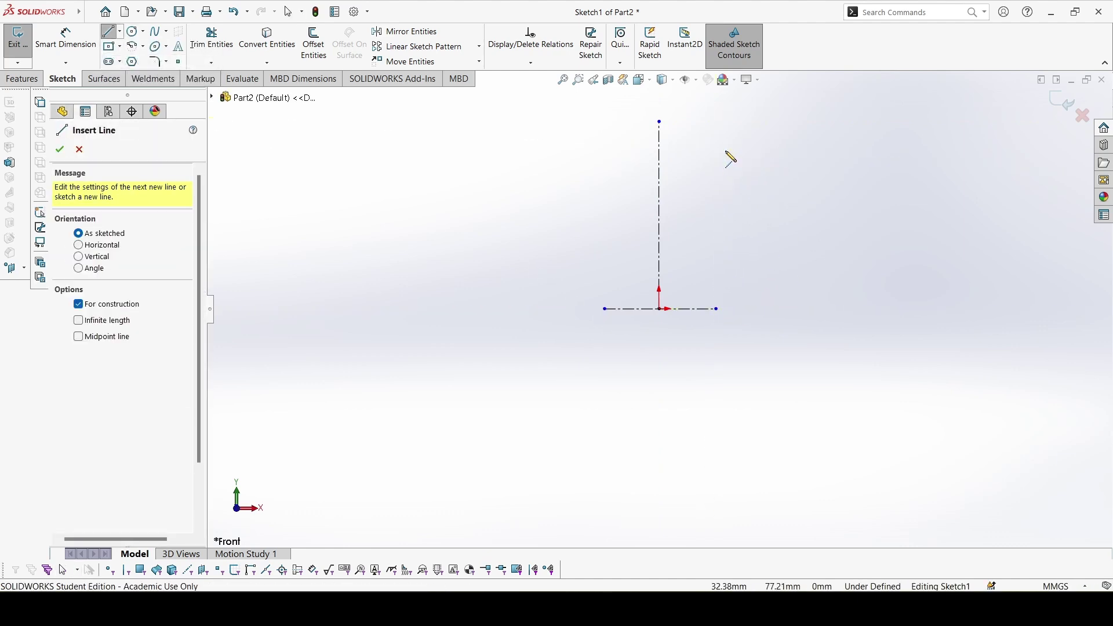
left_click(598, 122)
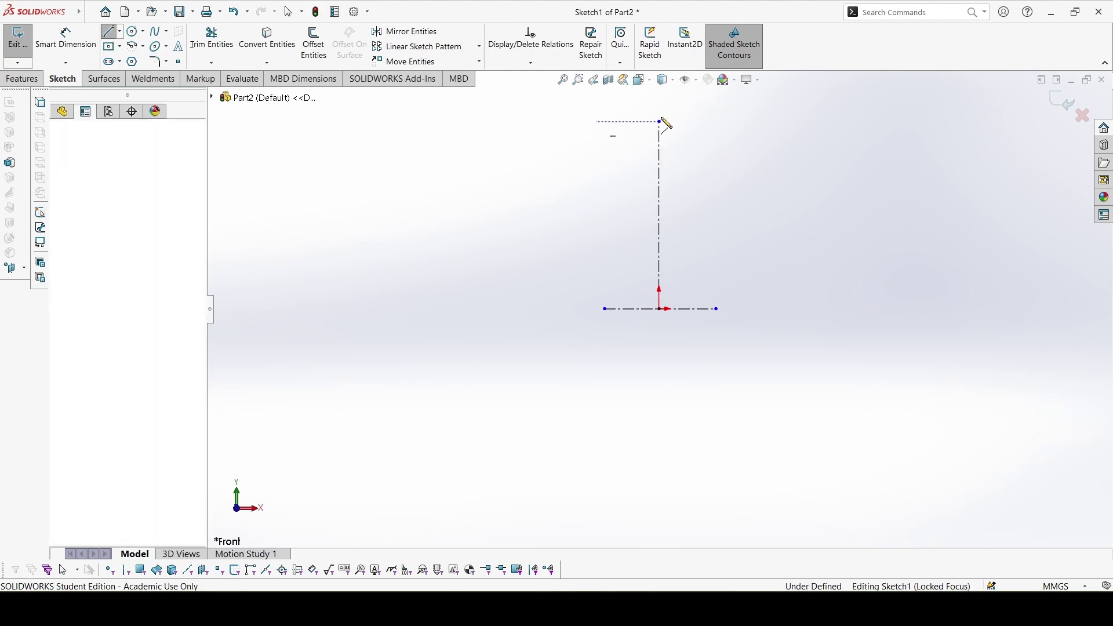
left_click(727, 122)
key("Escape")
- Dimension the vertical centerline to 26 mm
key("d")
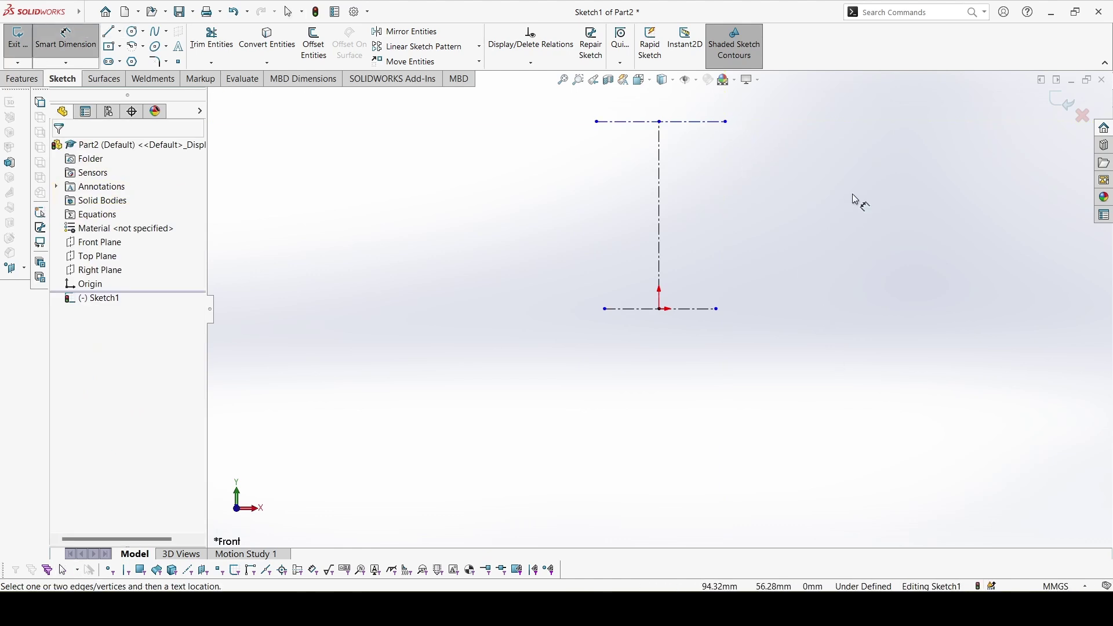
left_click(436, 214)
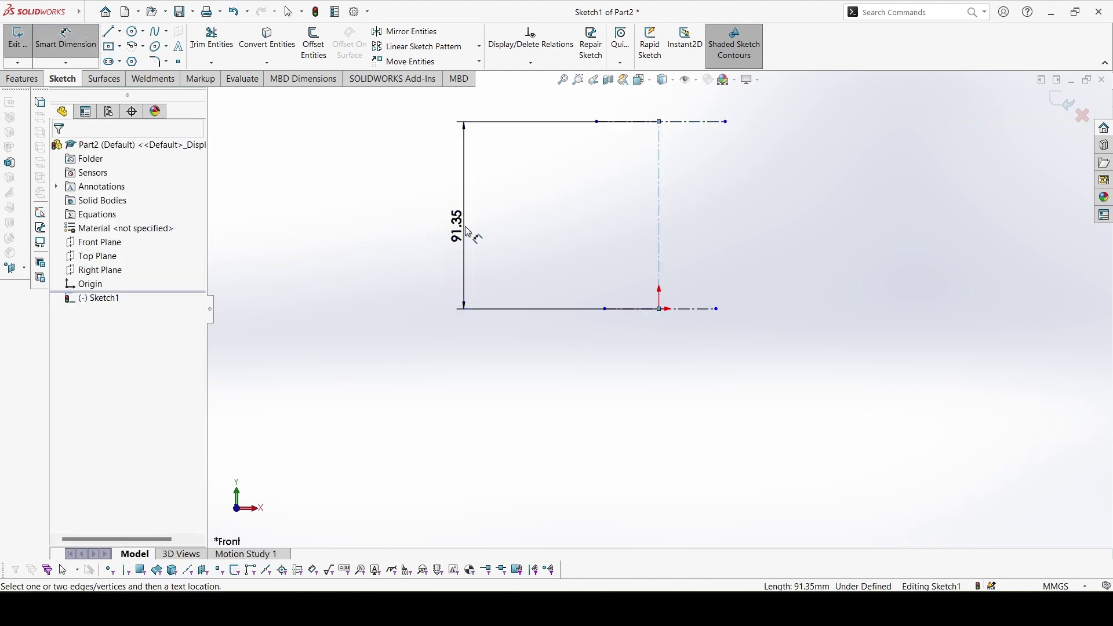
left_click(471, 230)
type("26")
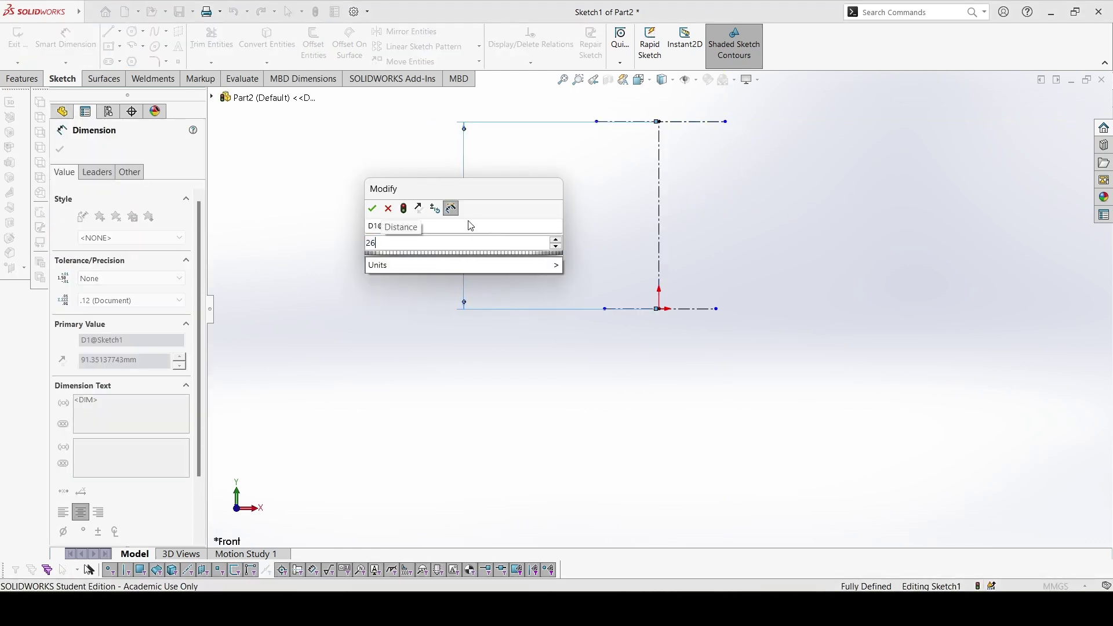
key("Return")
key("f")
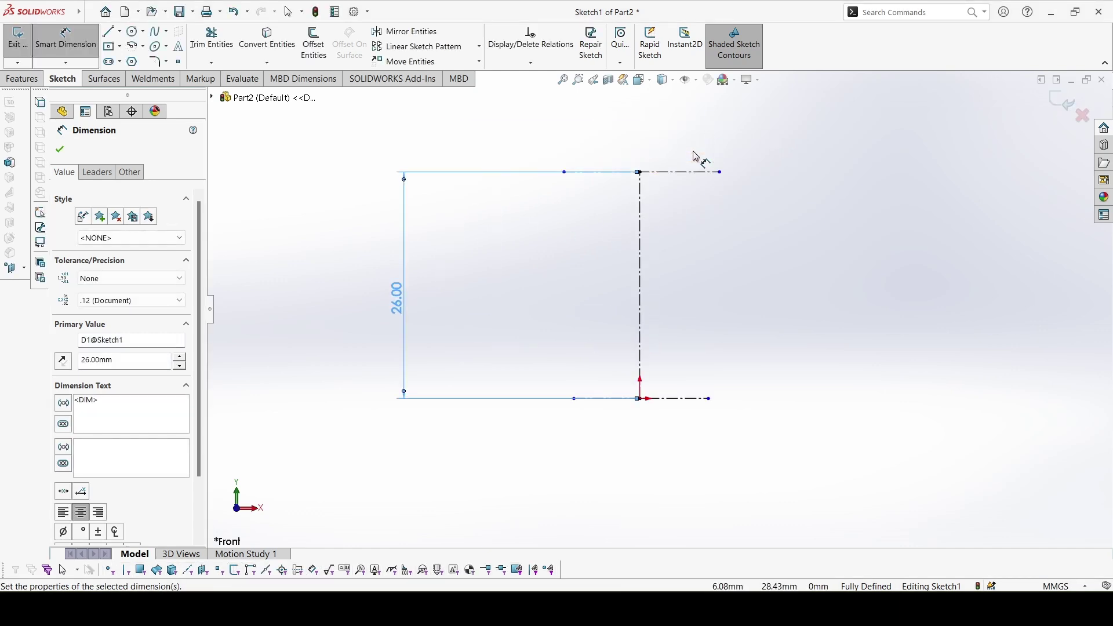
key("Escape")
- Sketch the clip's right side as a slanted line, a tangent neck arc and a bottom arc of about 6.4 mm radius near the origin
key("l")
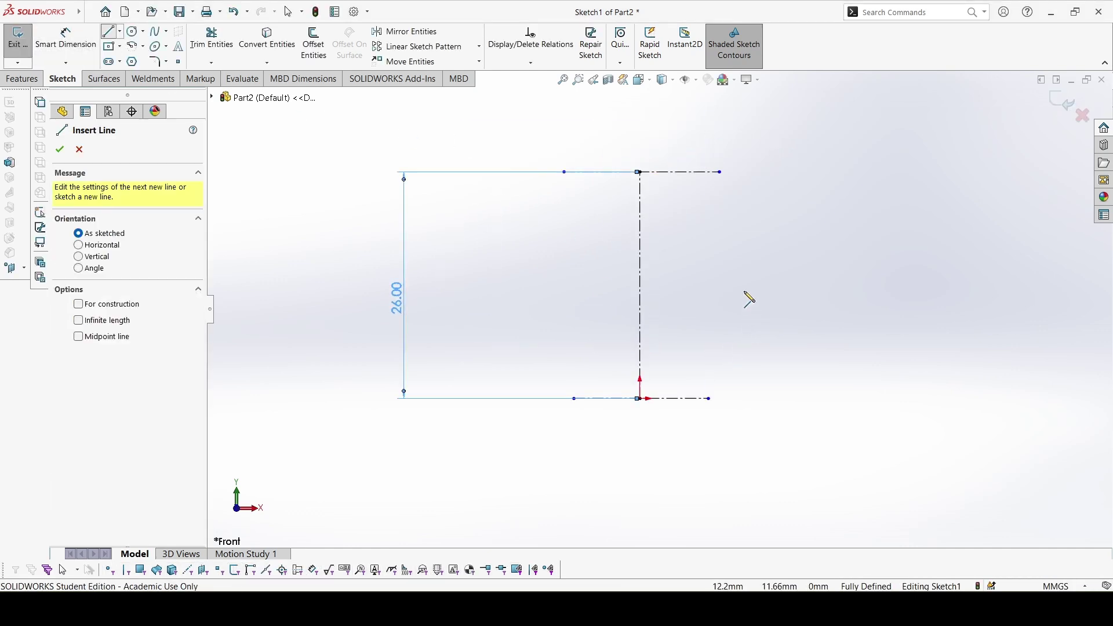
left_click(728, 248)
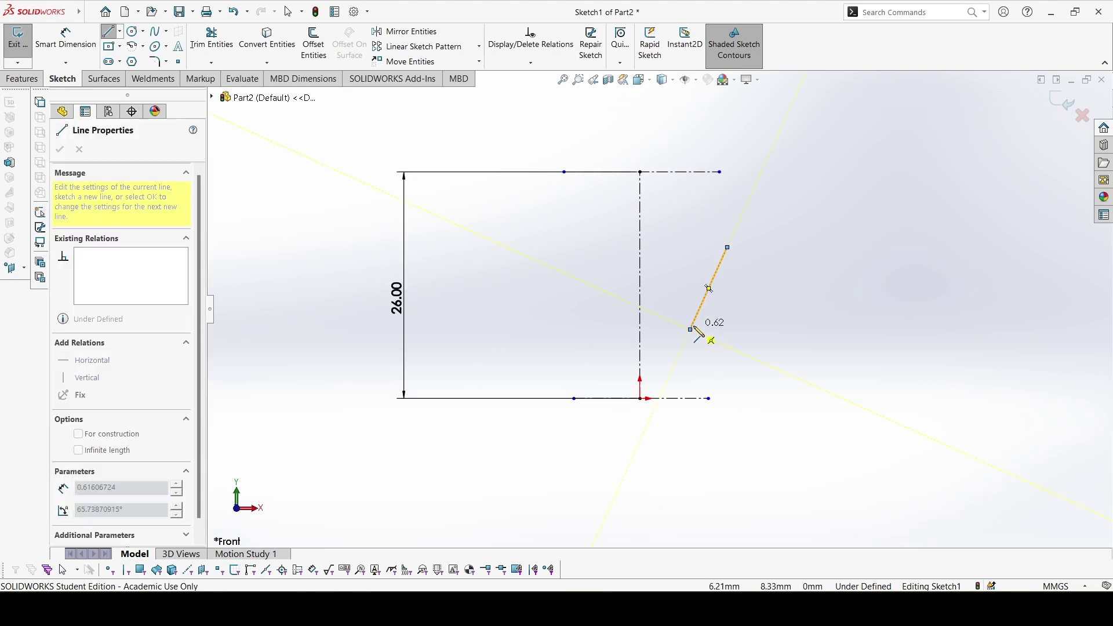
left_click(690, 330)
left_click(690, 367)
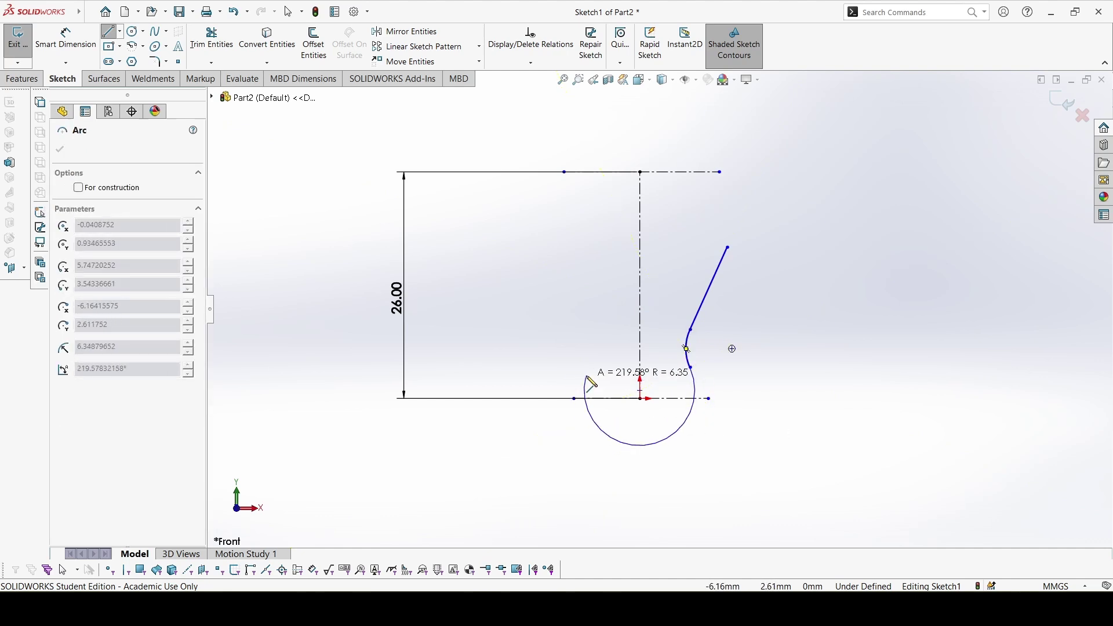
left_click(586, 374)
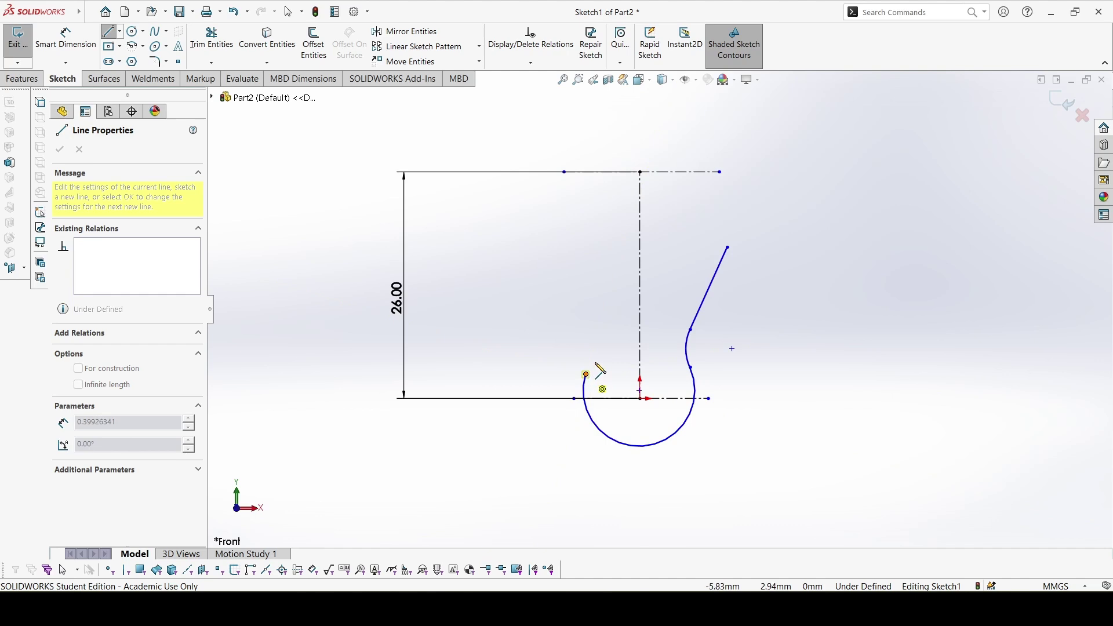
- Continue the profile with a left neck arc, a long slanted line, a large top arc and a short tangent line ending at the opening
left_click(585, 334)
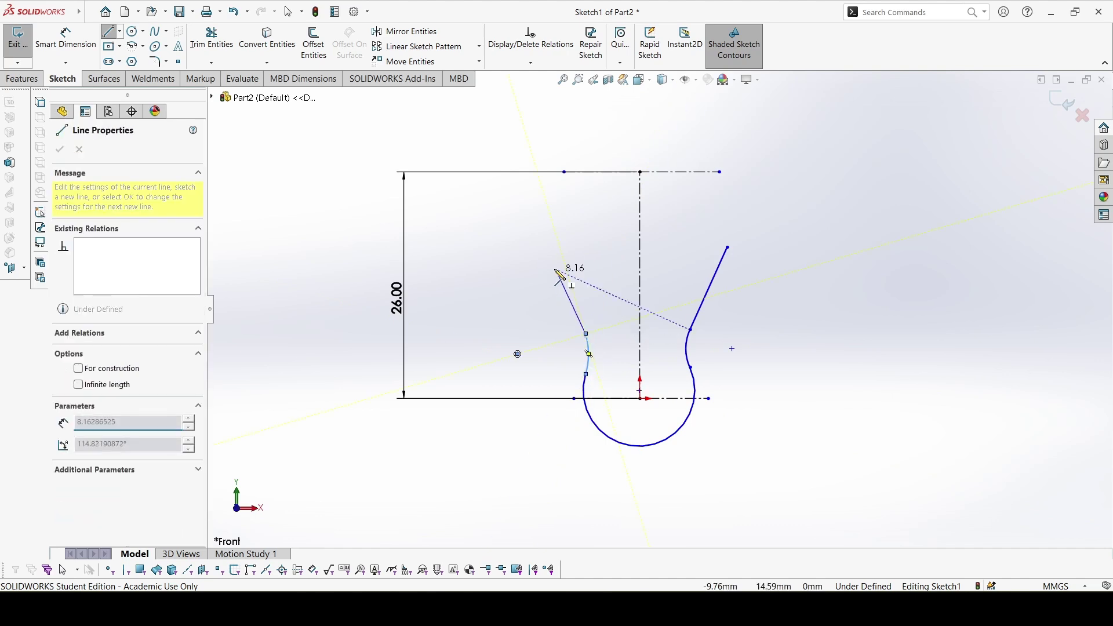
left_click(547, 203)
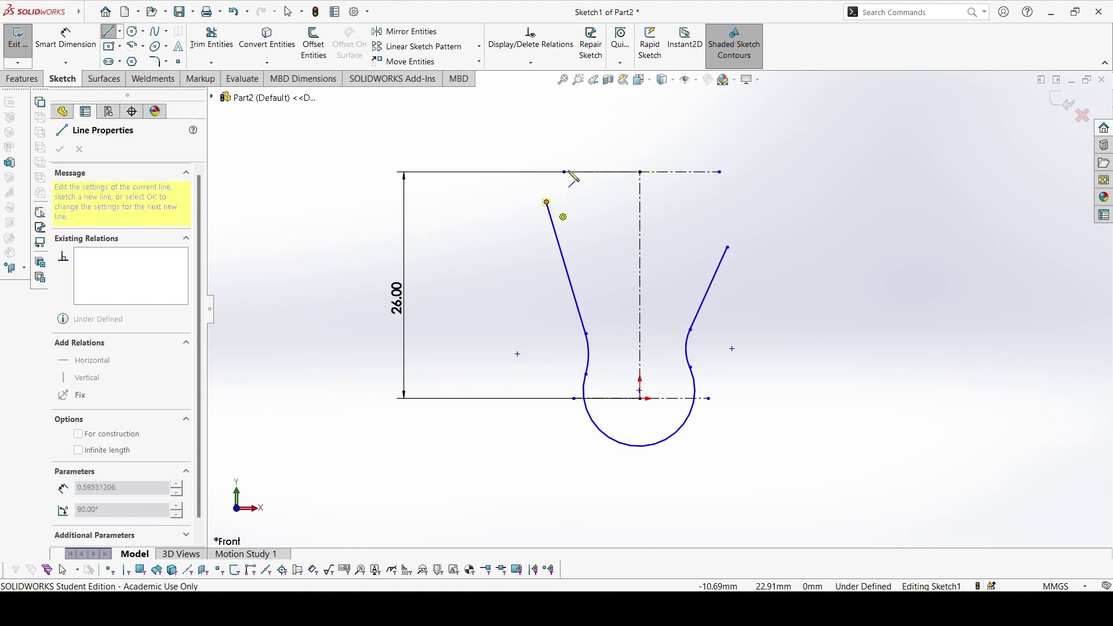
left_click(704, 209)
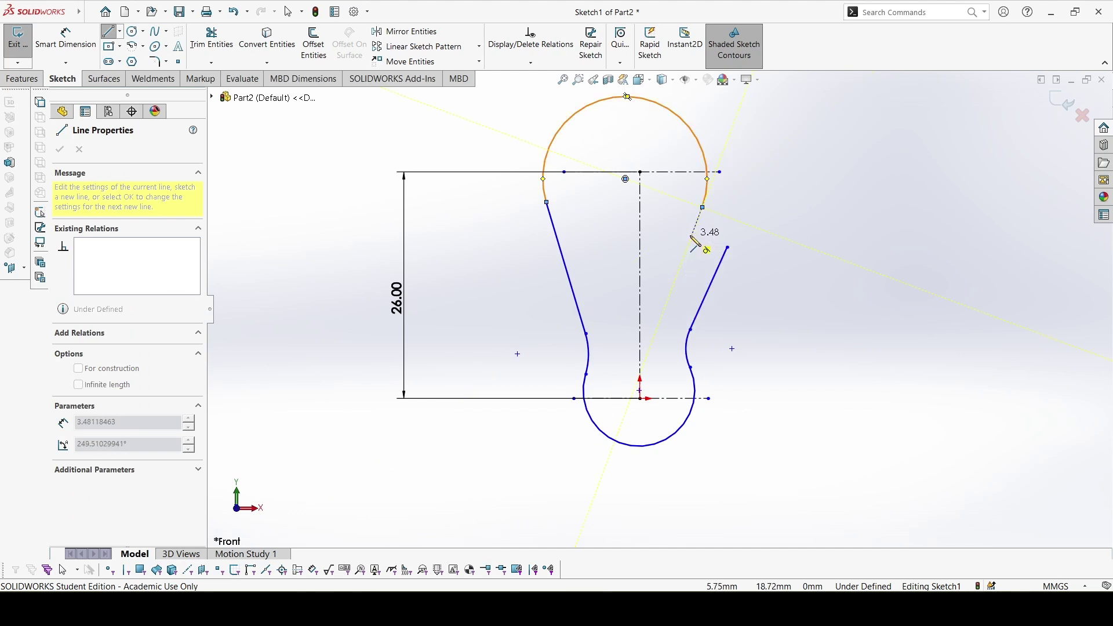
left_click(692, 237)
key("Escape")
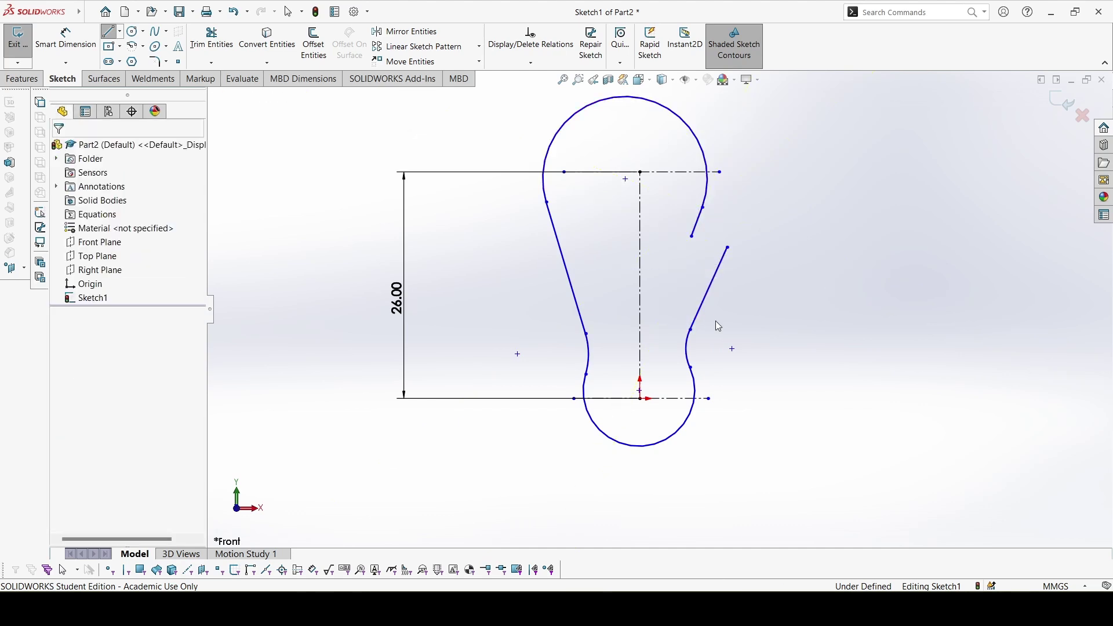
- Dimension the bottom arc with a 7 mm radius
key("d")
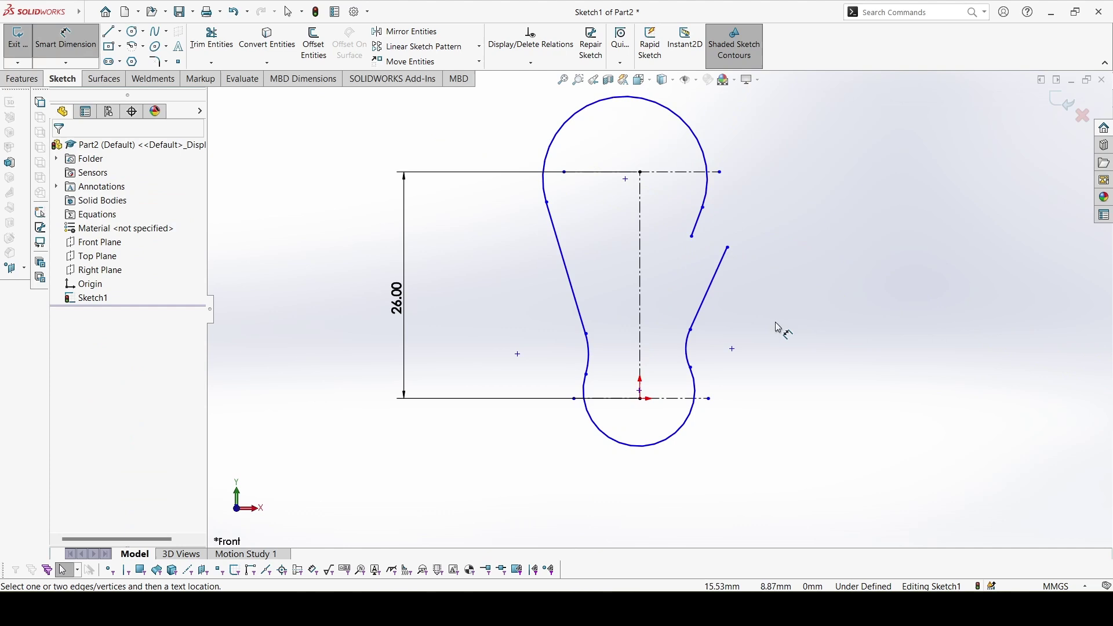
left_click(667, 450)
left_click(674, 497)
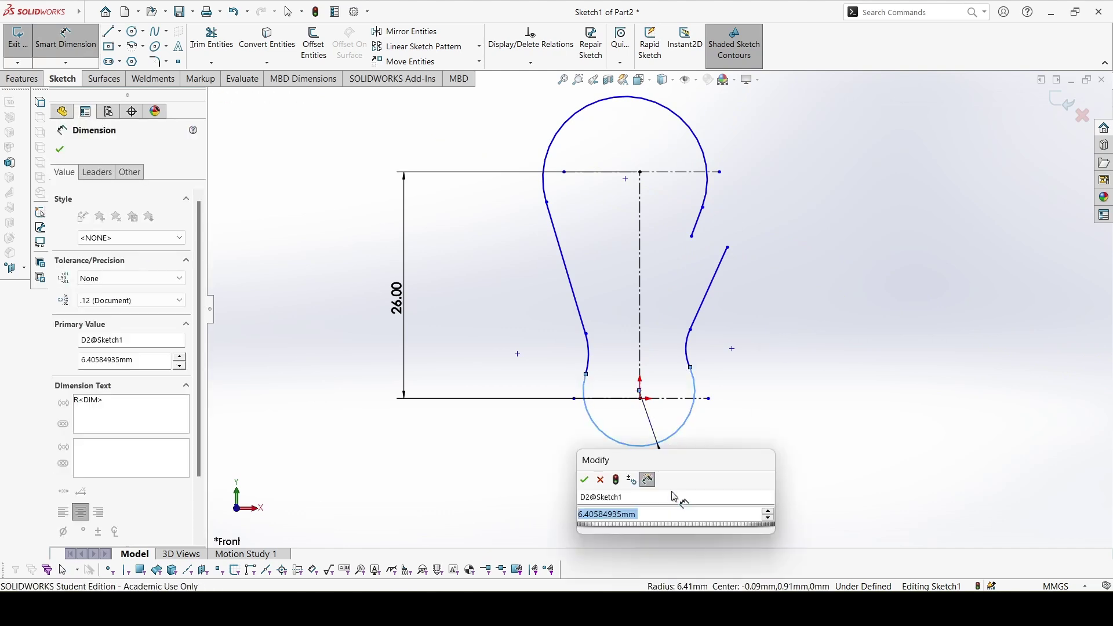
type("7")
key("Return")
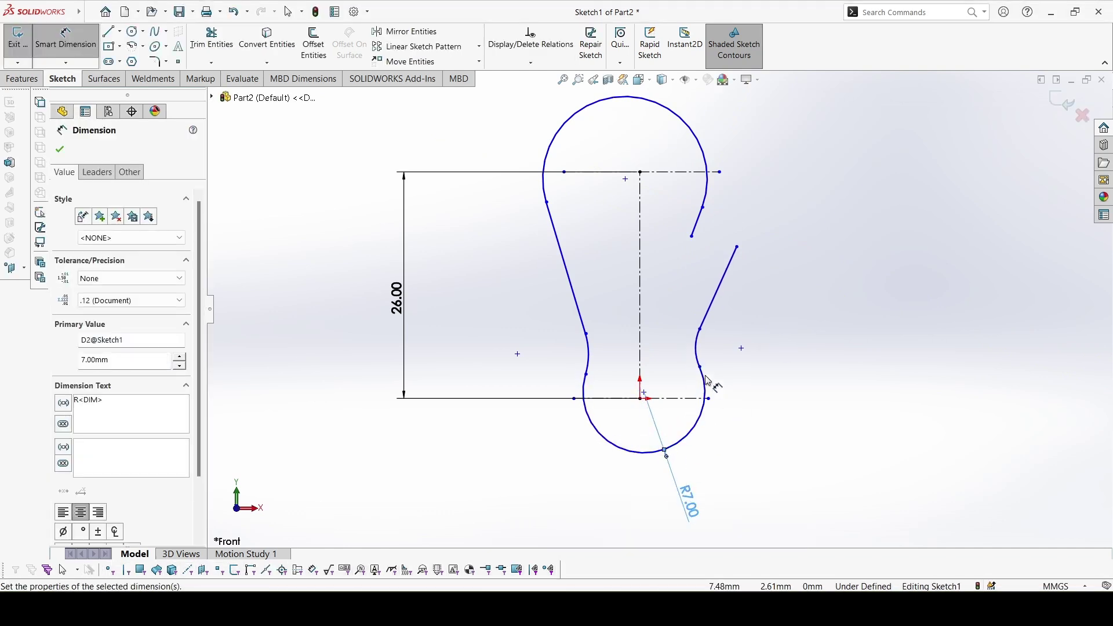
- Dimension both neck arcs, right and left, with a 5 mm radius each
left_click(699, 358)
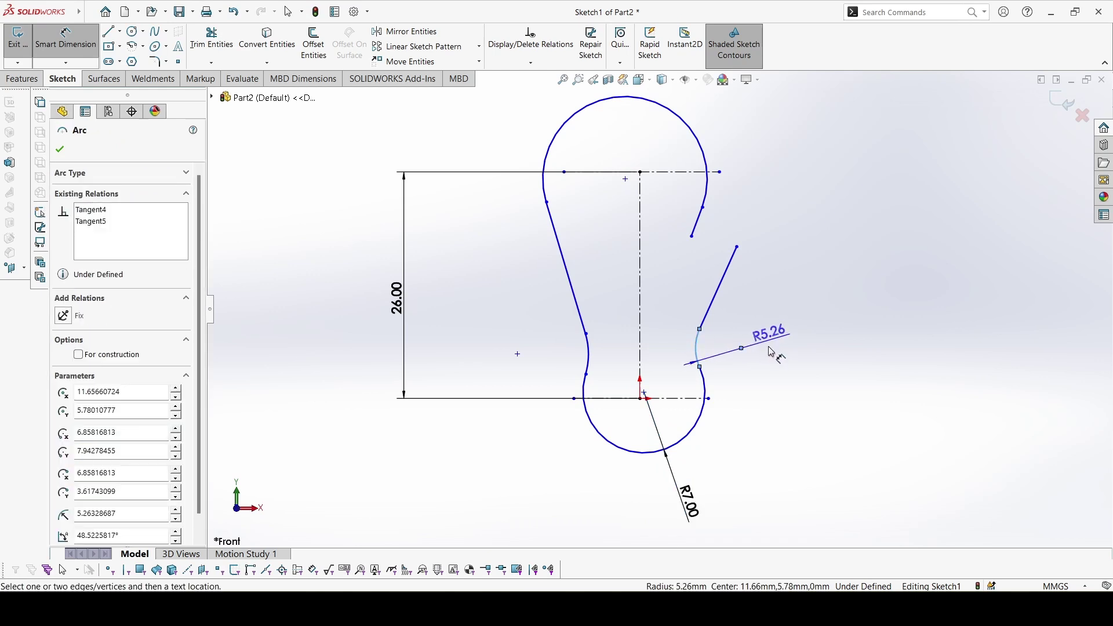
left_click(771, 352)
type("5.26328687mm")
key("Return")
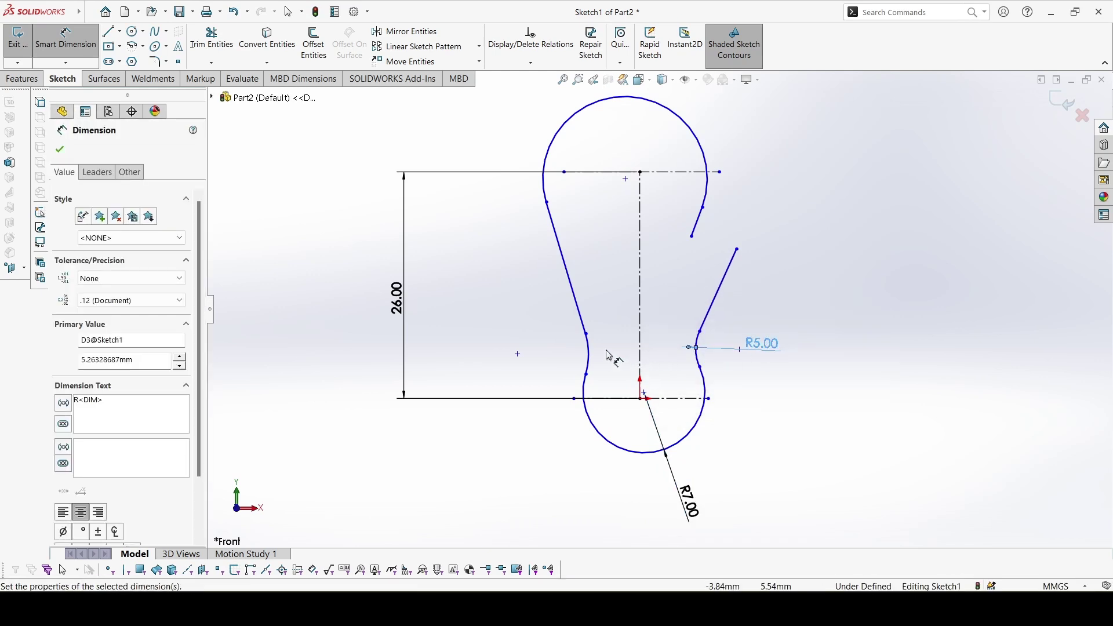
left_click(587, 354)
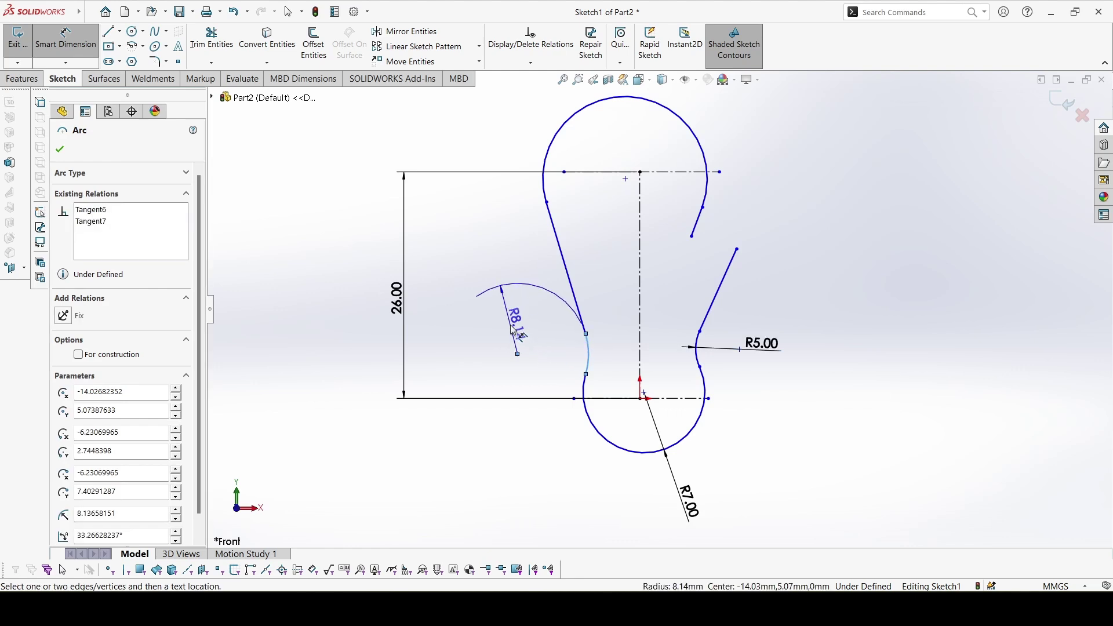
left_click(513, 329)
type("5.00mm")
key("Return")
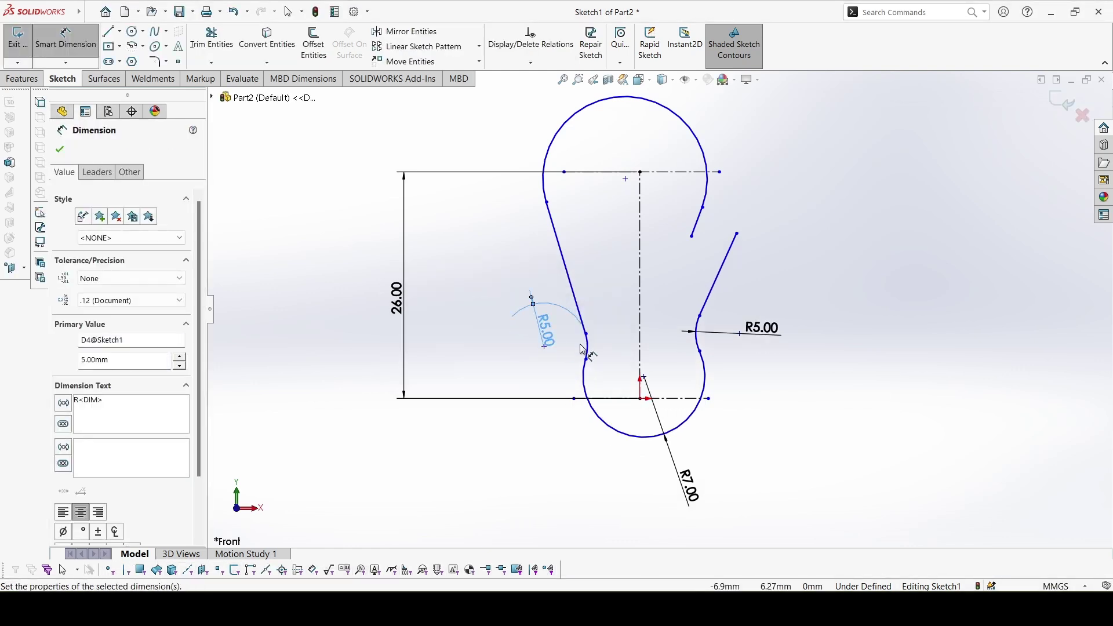
key("Escape")
- Move the bottom arc's centre onto the origin and add a horizontal relation between the two neck arcs' centres
left_click_drag(645, 378, 641, 398)
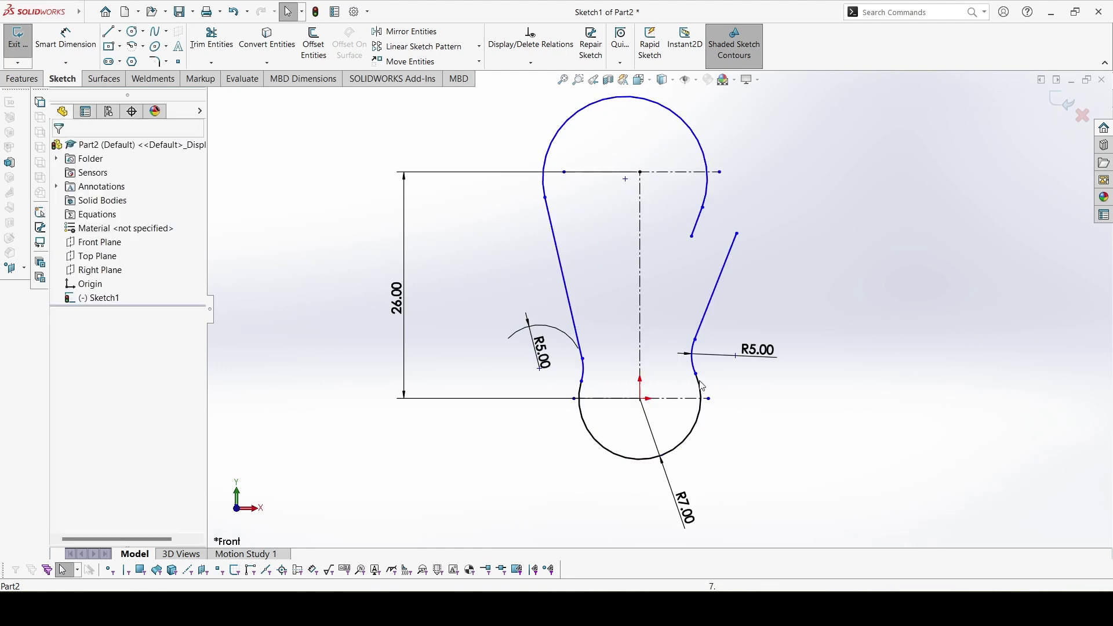
left_click(540, 369)
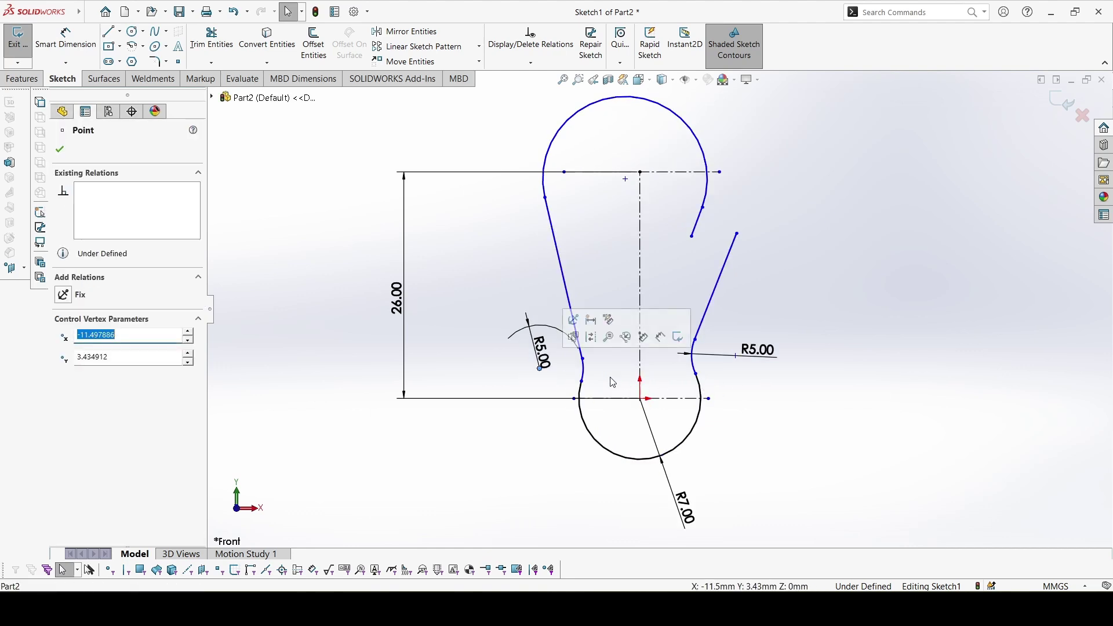
left_click(742, 366)
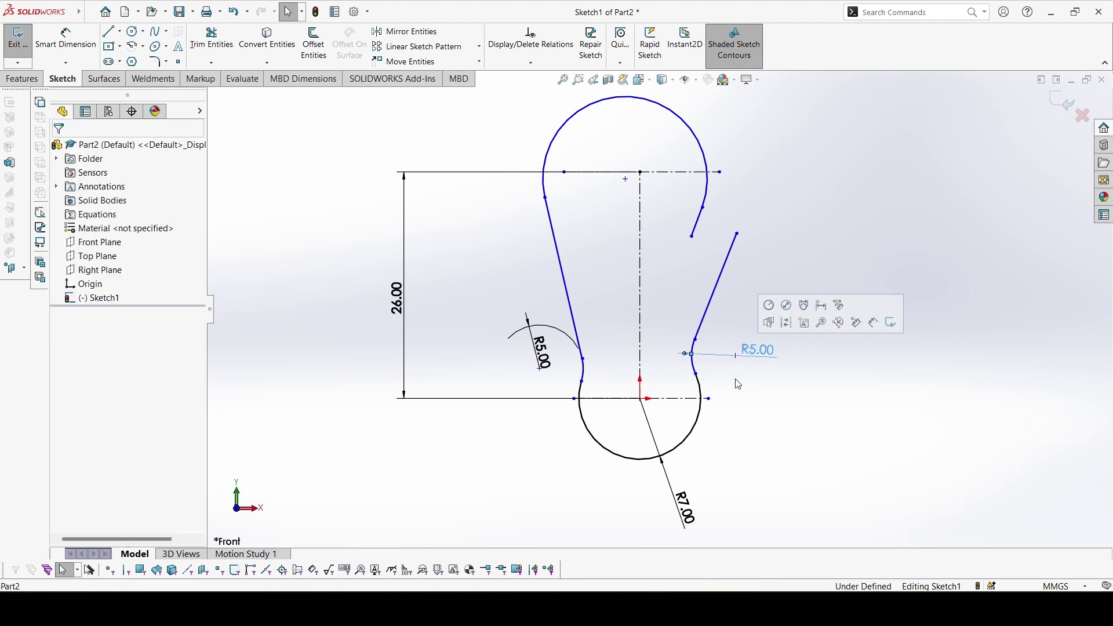
scroll(740, 368, "down", 4)
left_click(714, 324)
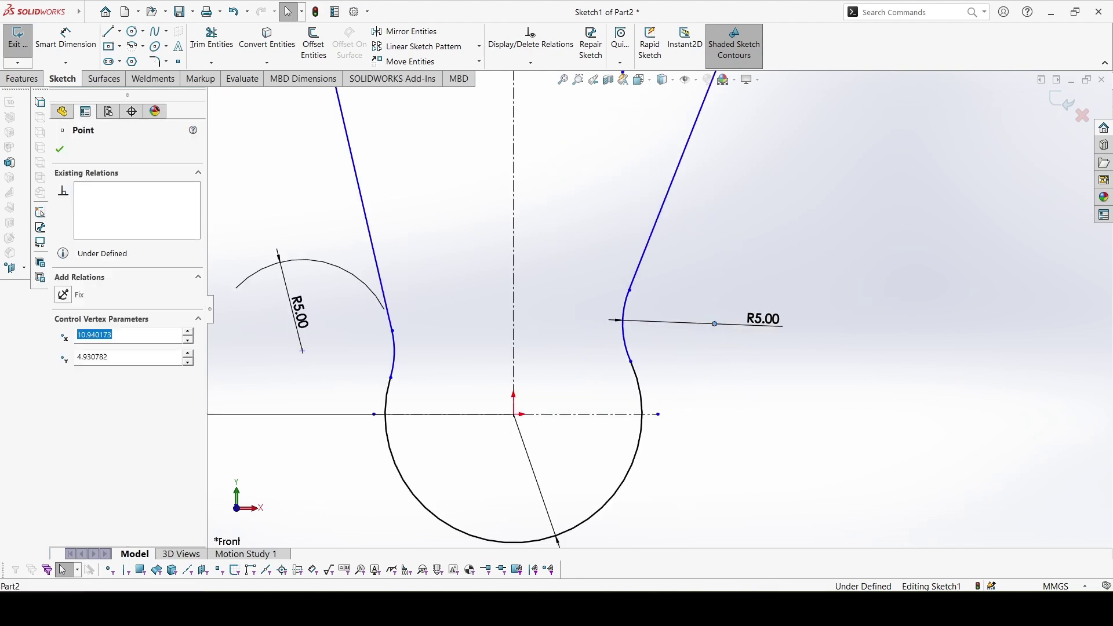
left_click(302, 352, "ctrl")
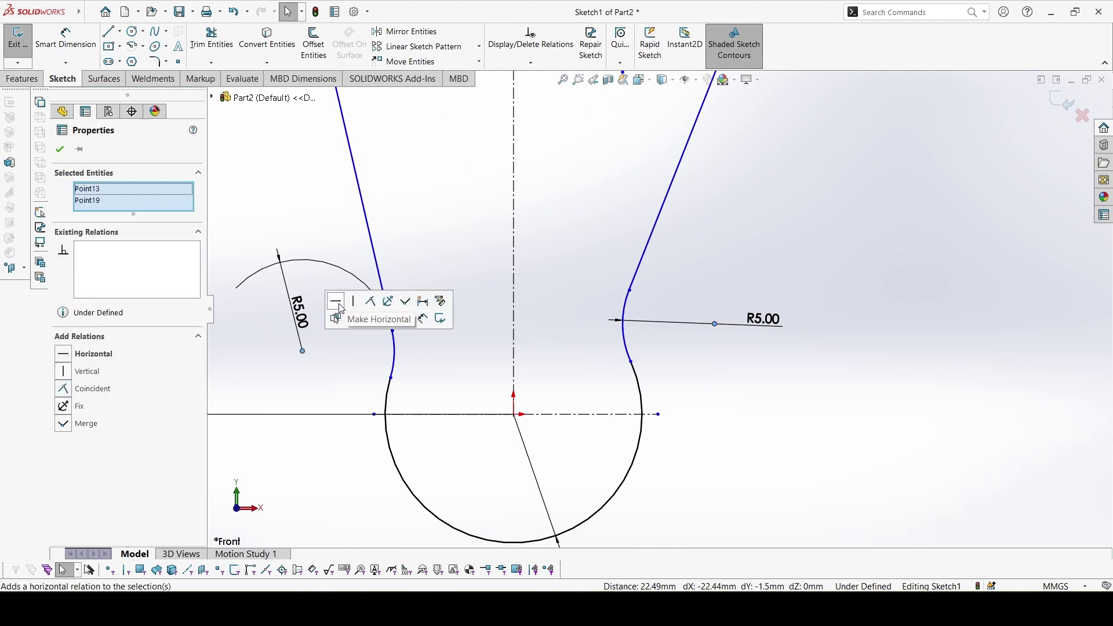
left_click(340, 307)
key("Escape")
scroll(625, 204, "up", 4)
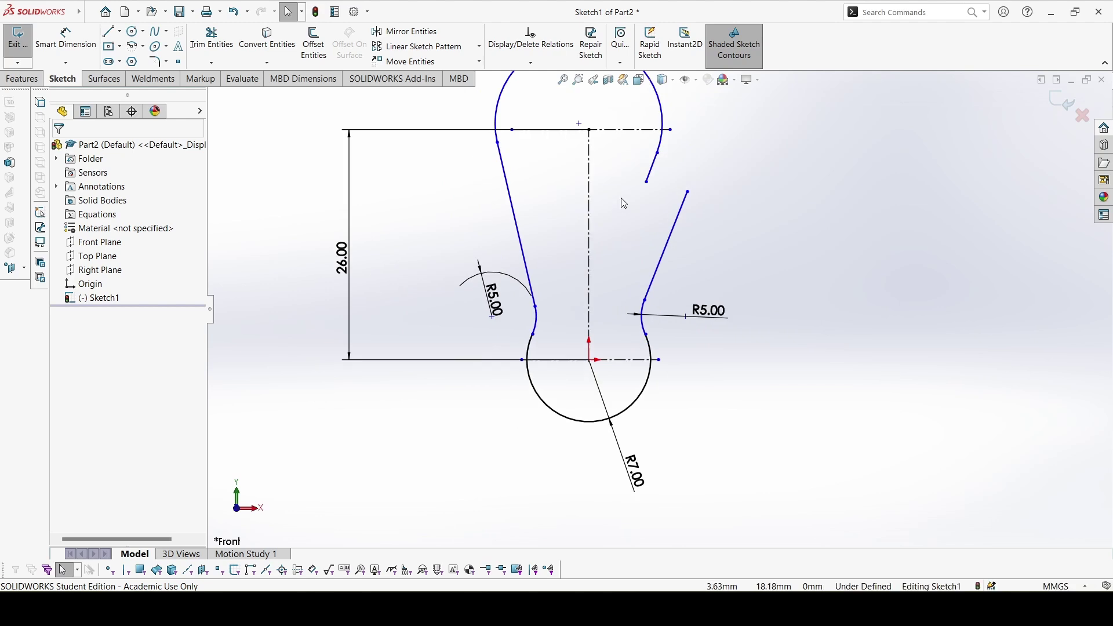
- Dimension the large top arc with a 10 mm radius
key("d")
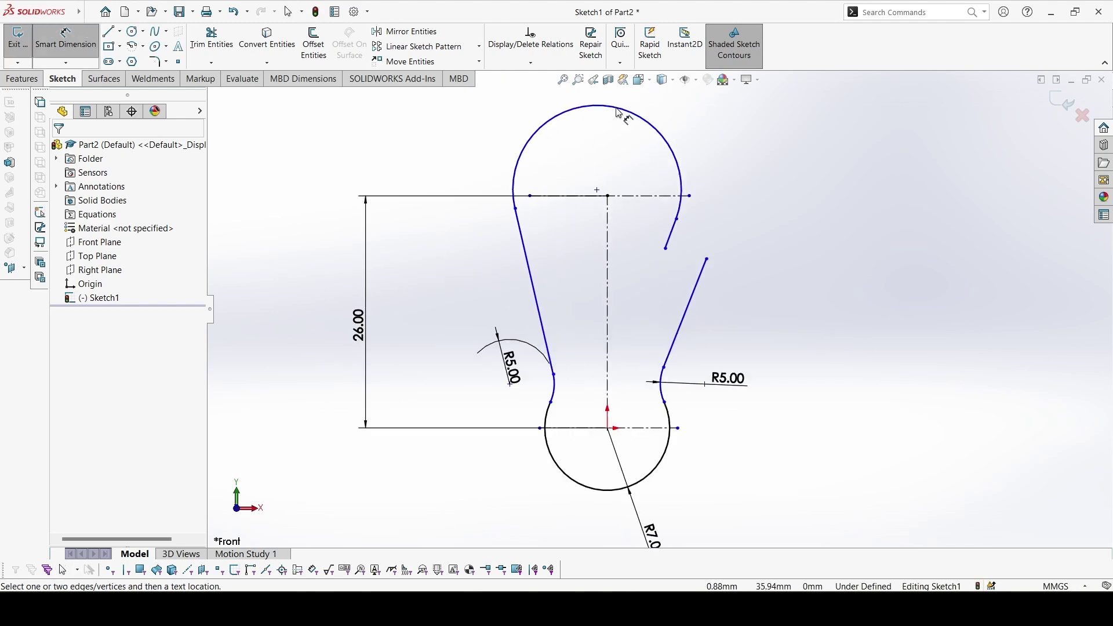
left_click(619, 113)
left_click(696, 108)
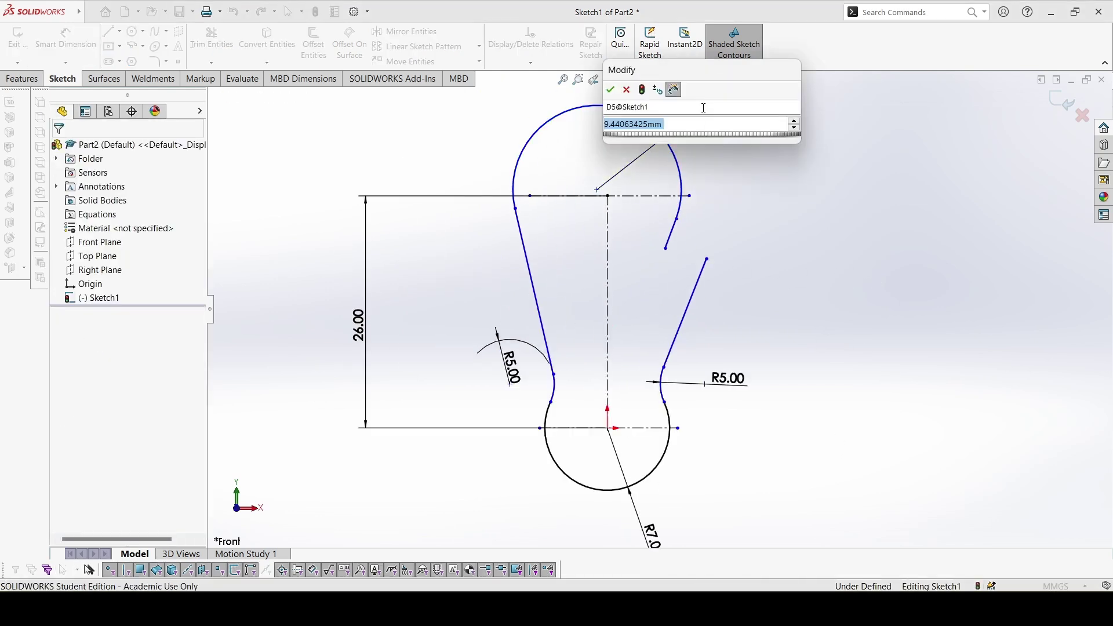
type("10")
key("Return")
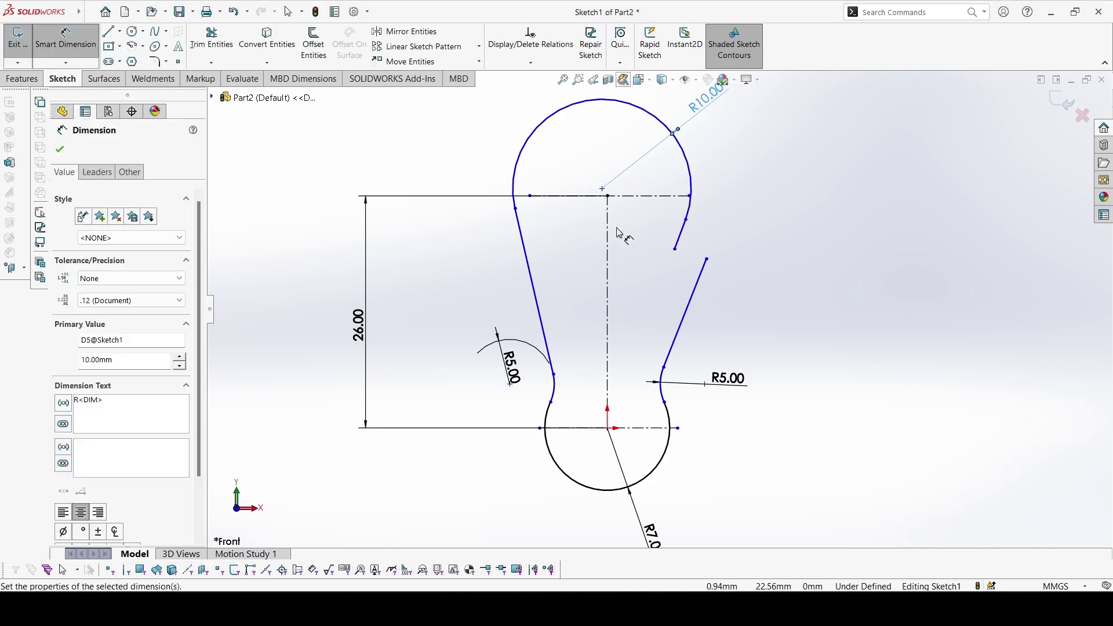
key("Escape")
key("Escape")
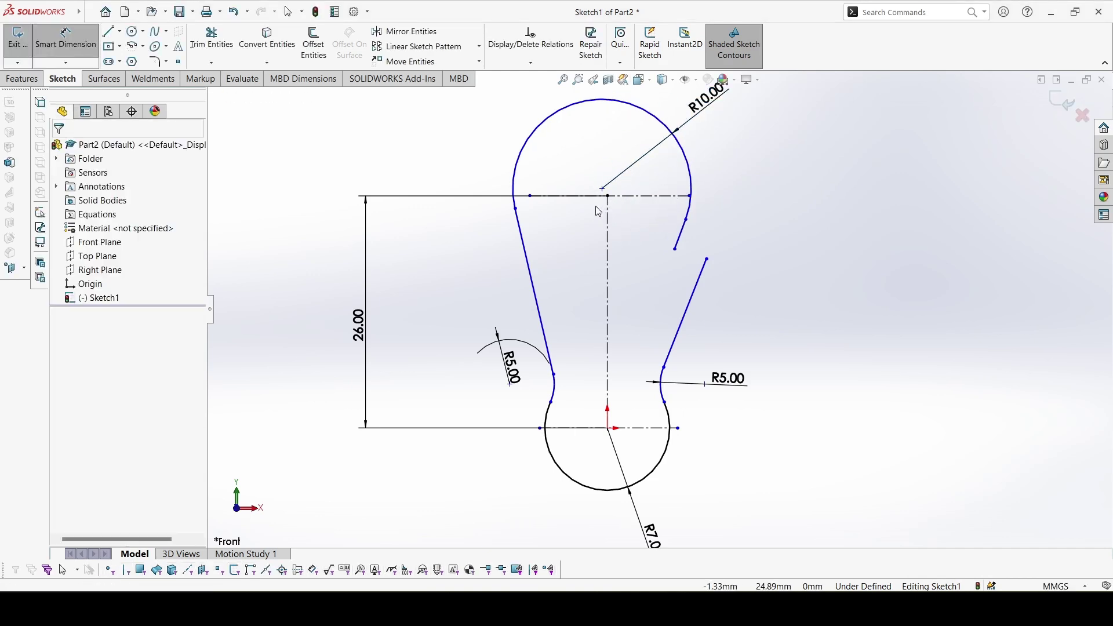
- Place the top arc's centre on the upper endpoint of the vertical centreline
left_click(604, 190)
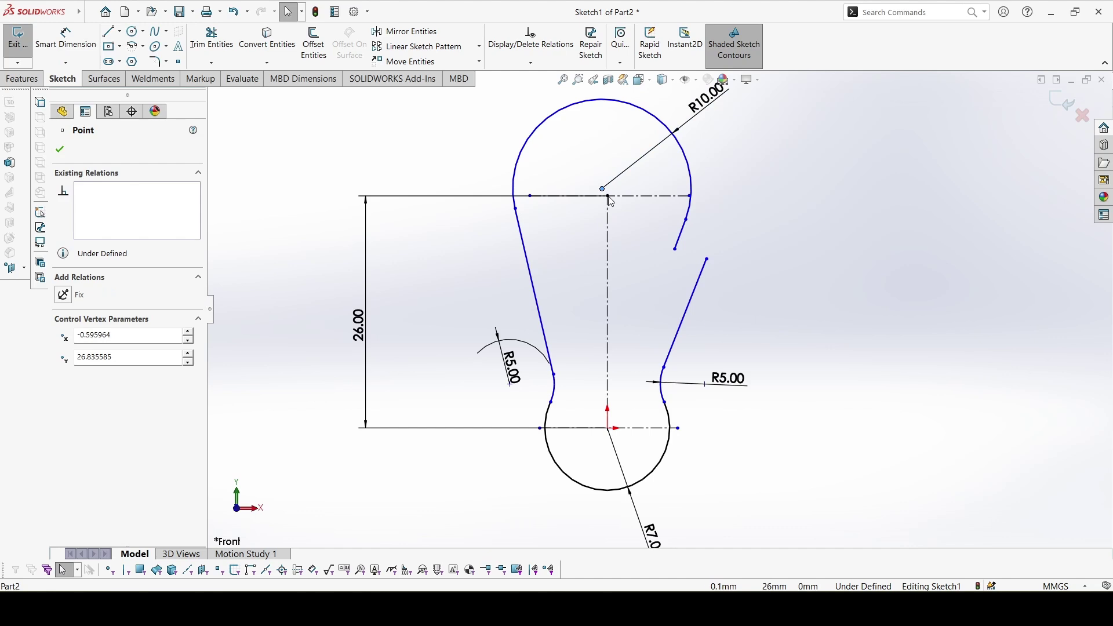
left_click_drag(611, 202, 616, 201)
left_click(699, 264)
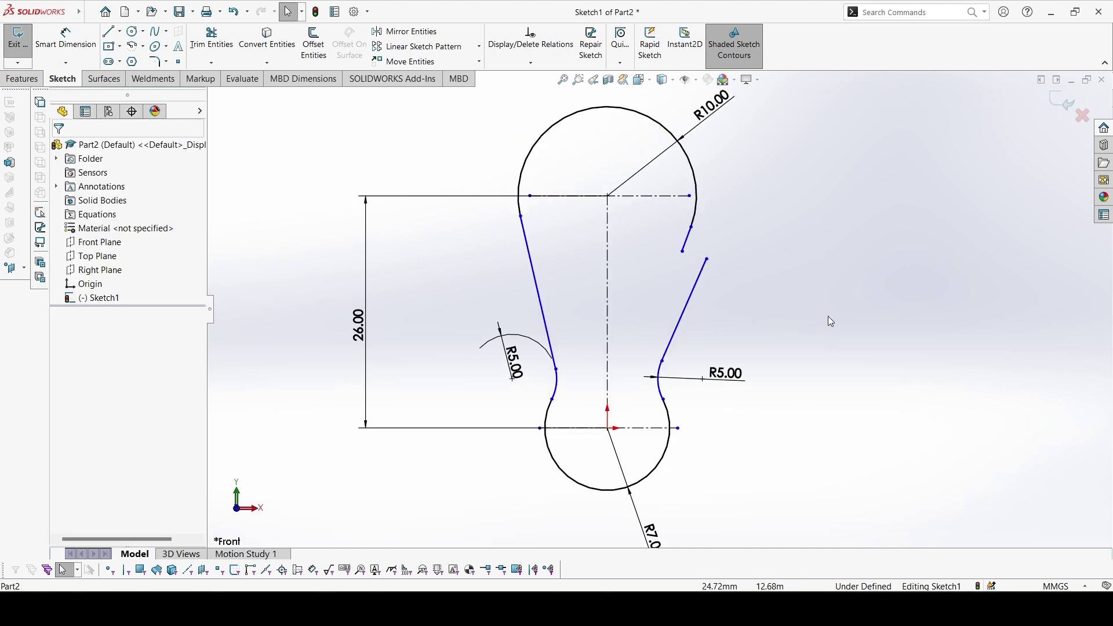
- Dimension the angle between the short line at the opening and the slanted line on the profile's right side as 14°
right_click_drag(831, 321, 833, 207)
left_click(692, 244)
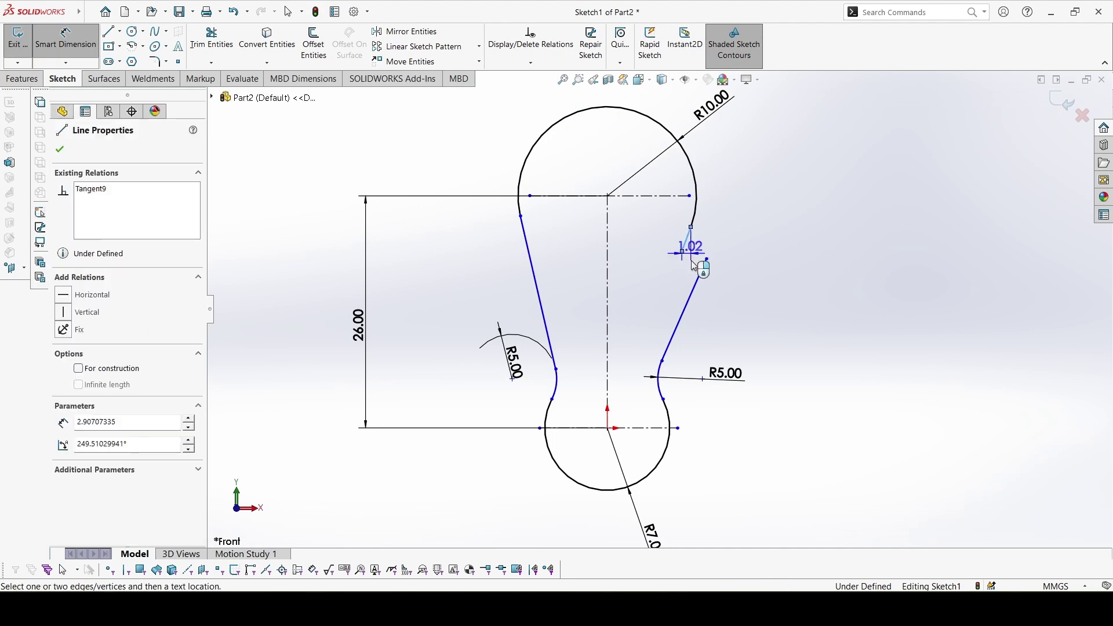
left_click(704, 266)
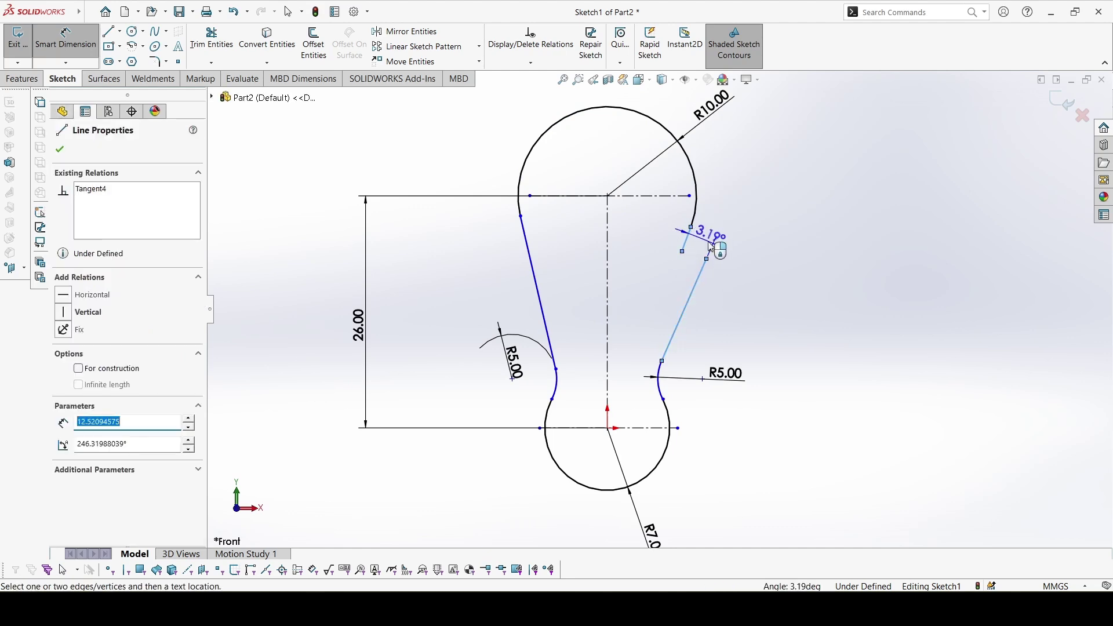
left_click(708, 241)
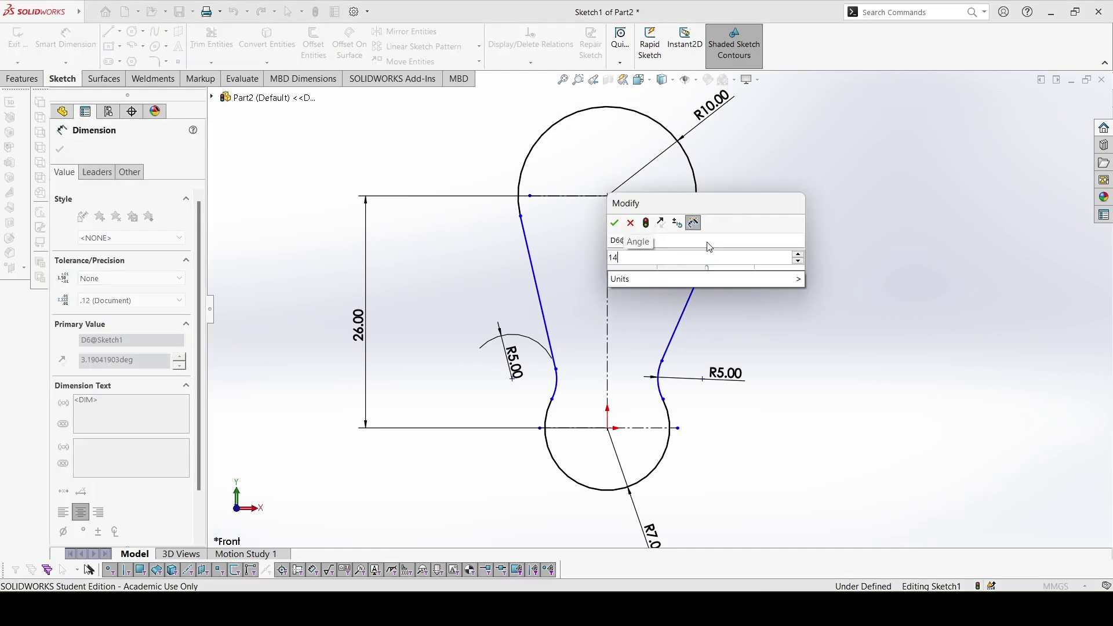
key("Return")
type("14")
key("Return")
key("z")
key("z")
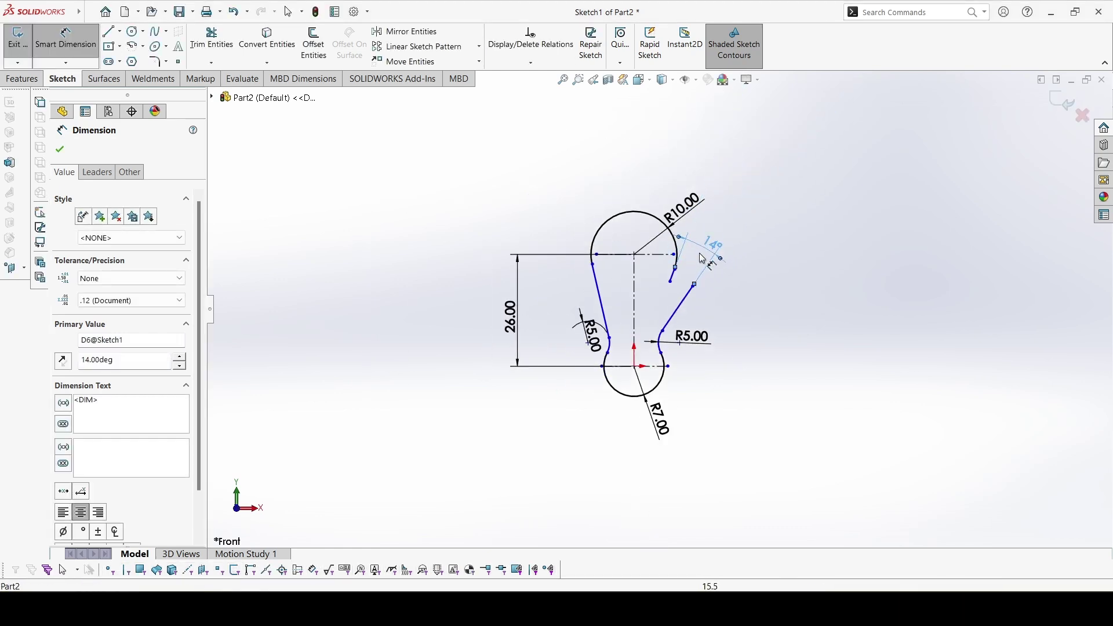
- Dimension the angle between the long left line and the short line at the opening as 26°
left_click(601, 294)
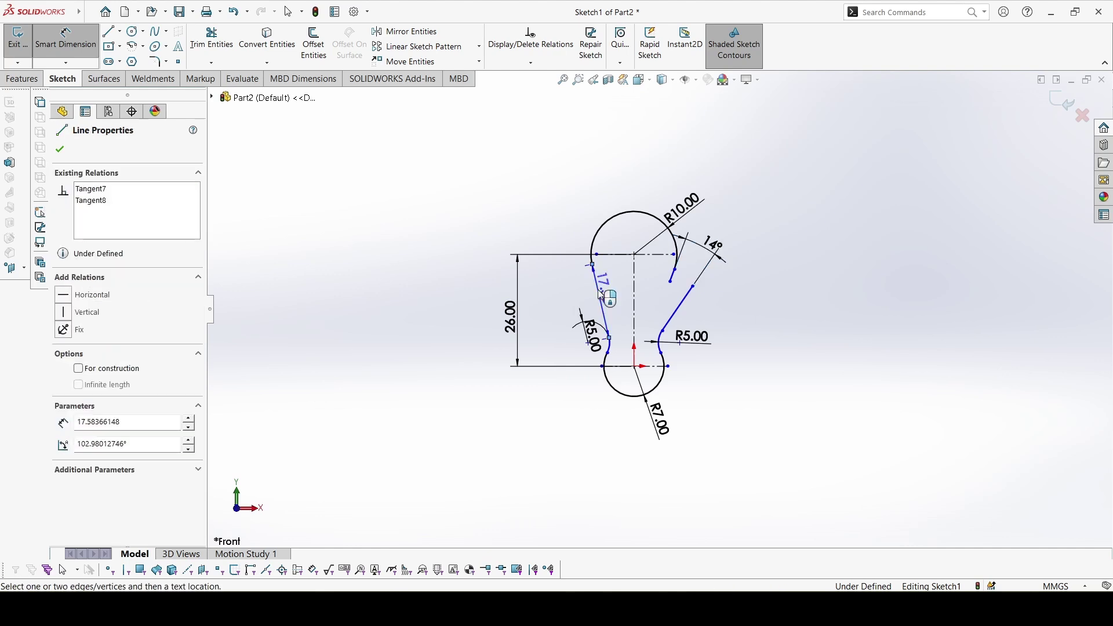
left_click(674, 278)
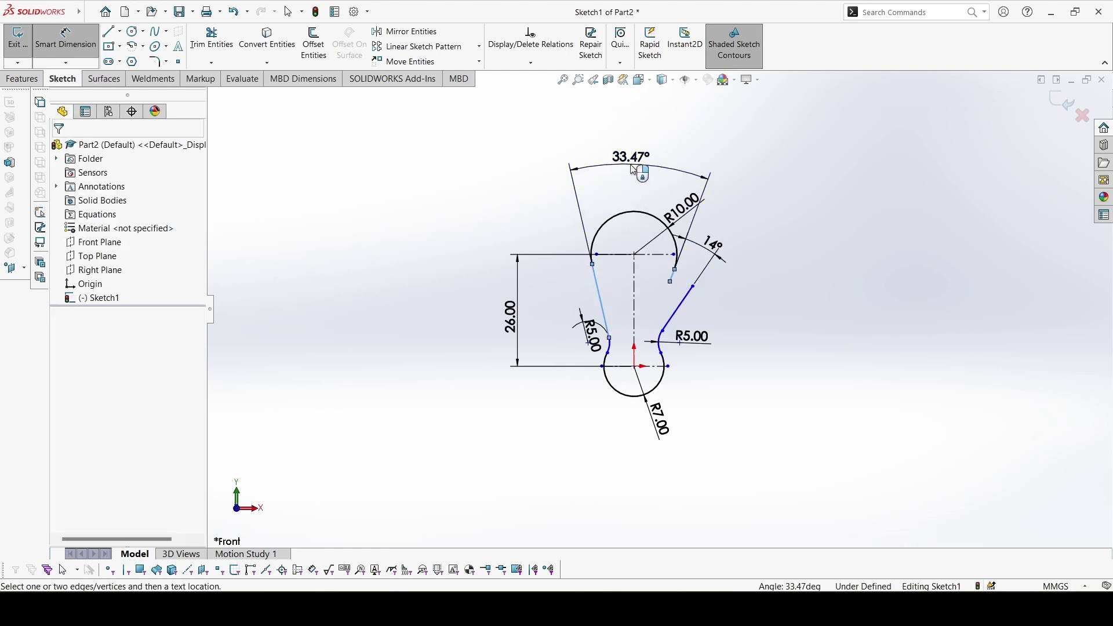
left_click(634, 169)
type("26")
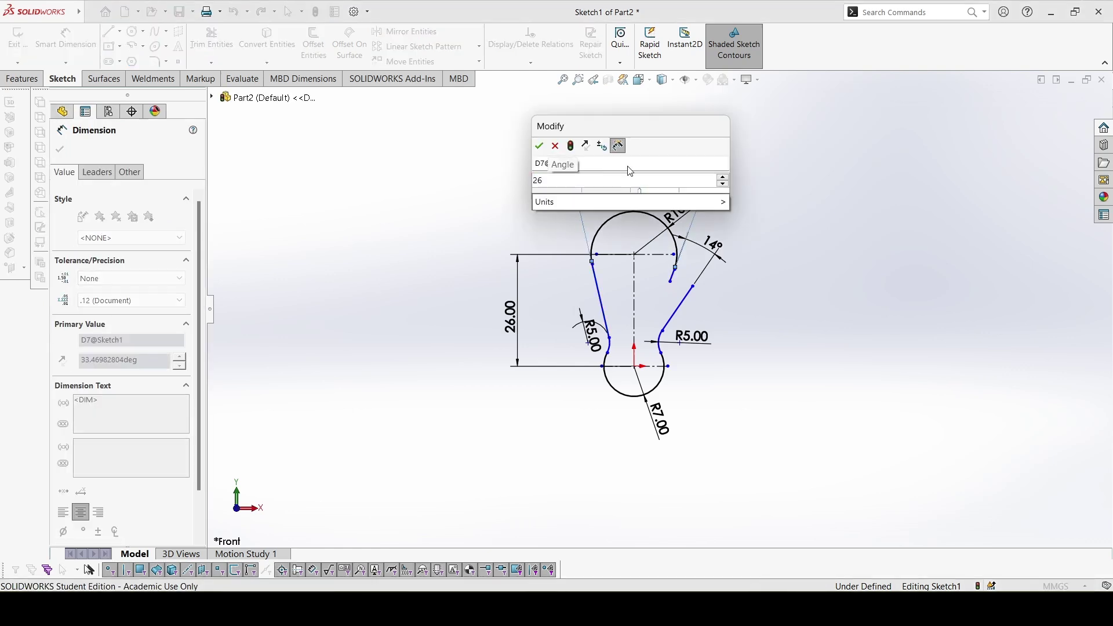
key("Return")
- Dimension the angle between the long left line and the vertical centreline as 13°
scroll(651, 257, "down", 4)
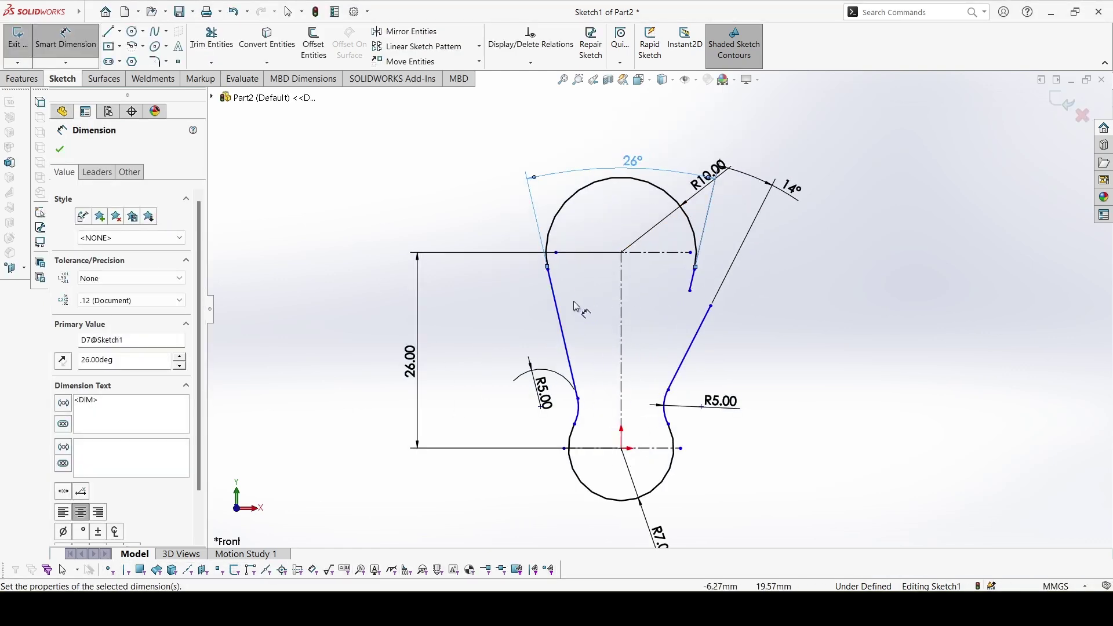
left_click(558, 308)
left_click(621, 293)
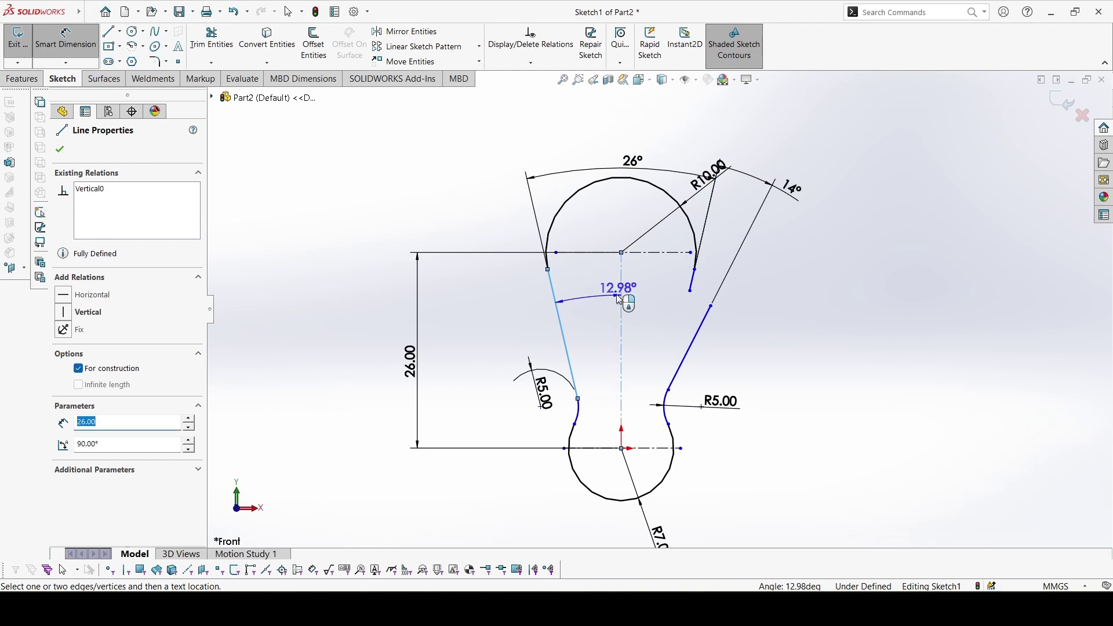
left_click(585, 302)
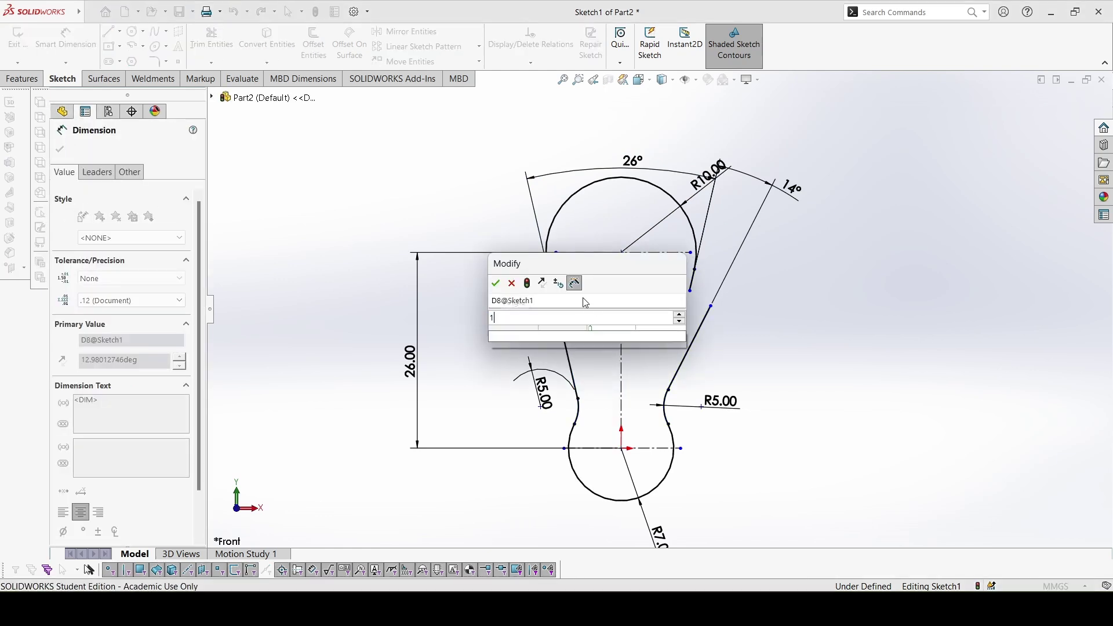
type("13")
key("Return")
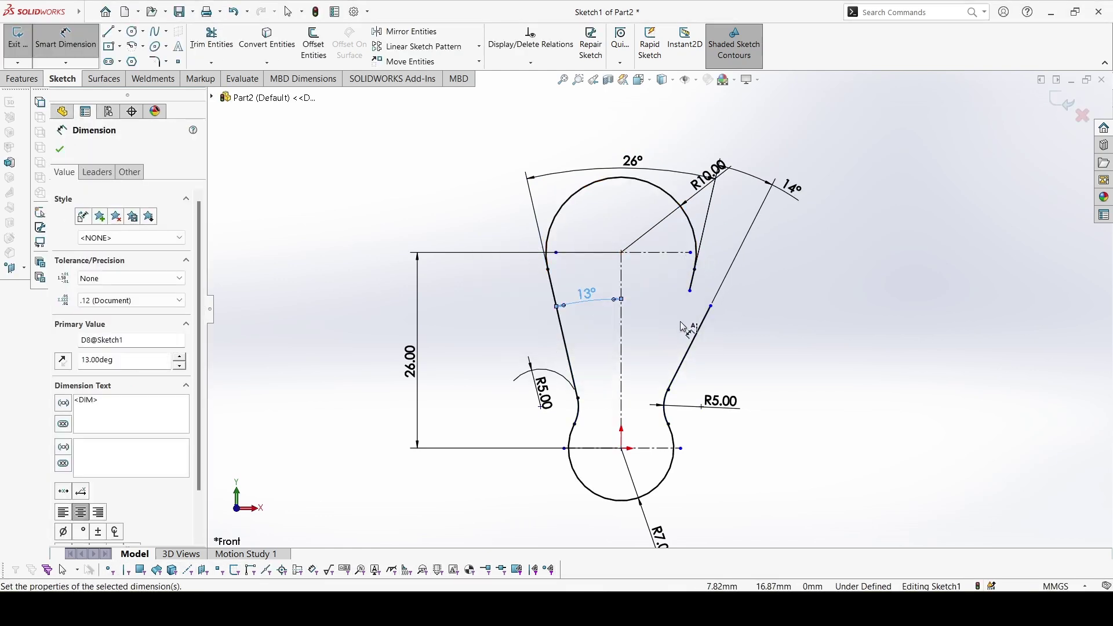
- Add a horizontal relation between the two free line endpoints at the clip's opening
scroll(736, 343, "down", 2)
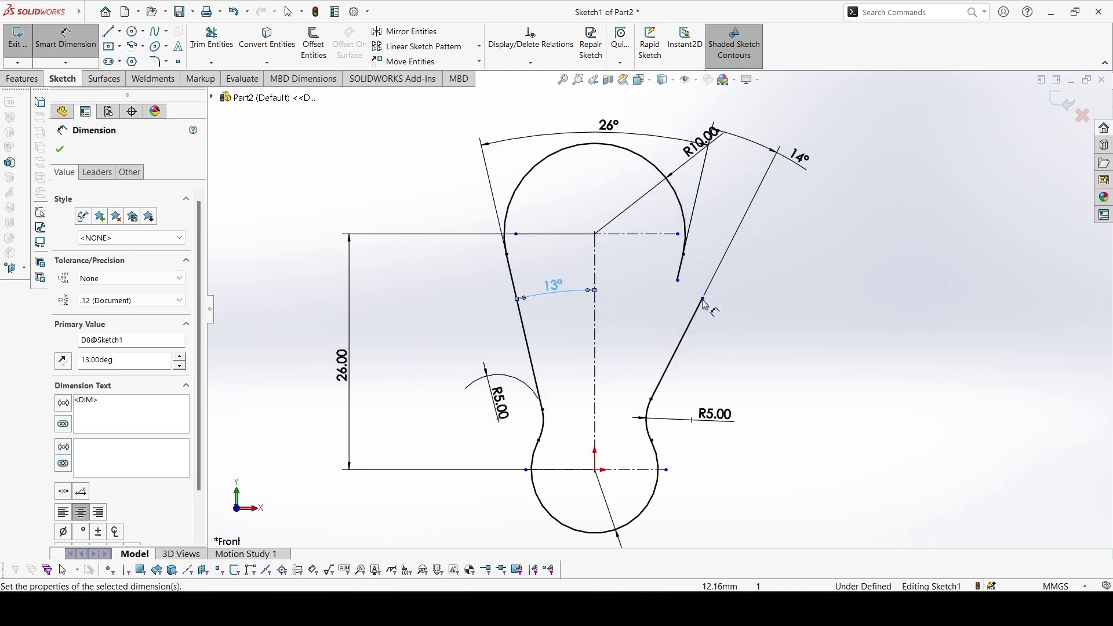
key("Escape")
left_click(678, 281)
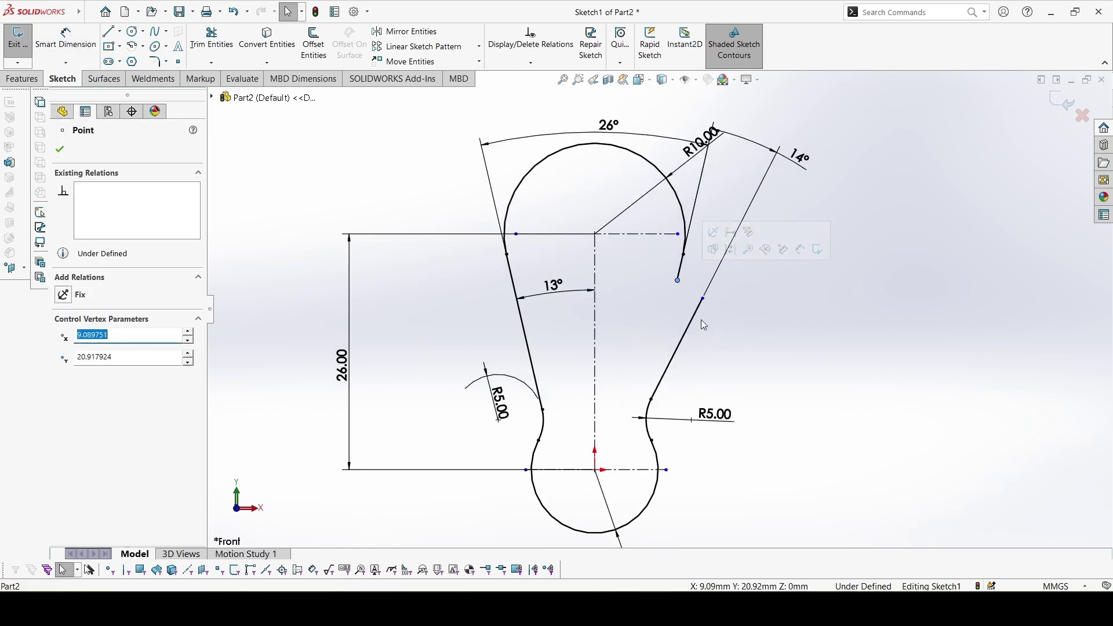
left_click(704, 299, "ctrl")
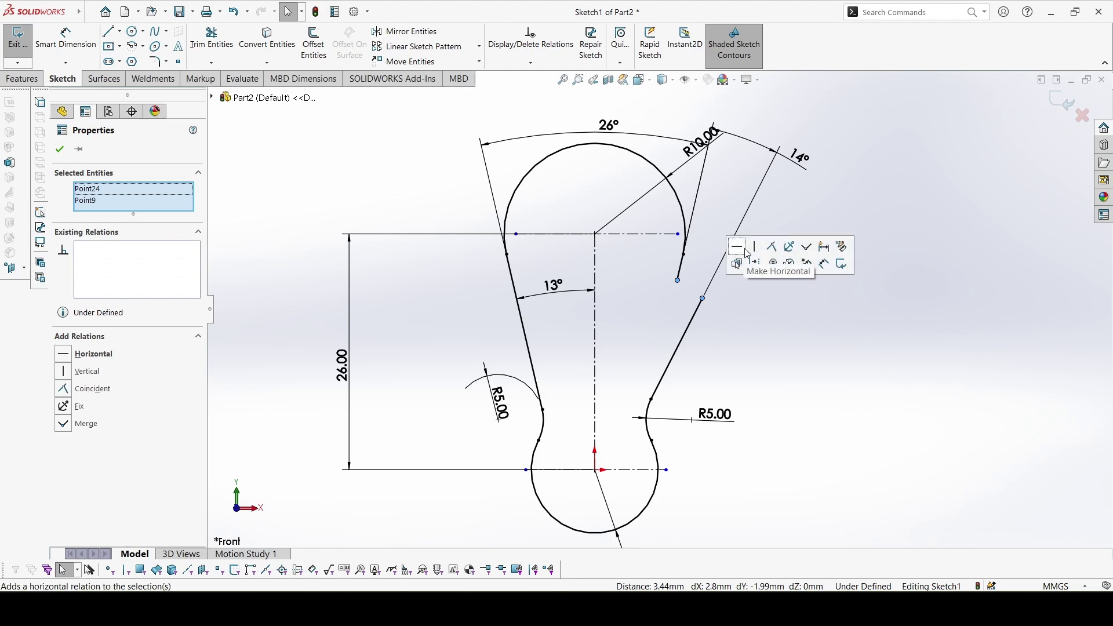
left_click(739, 249)
left_click(604, 260)
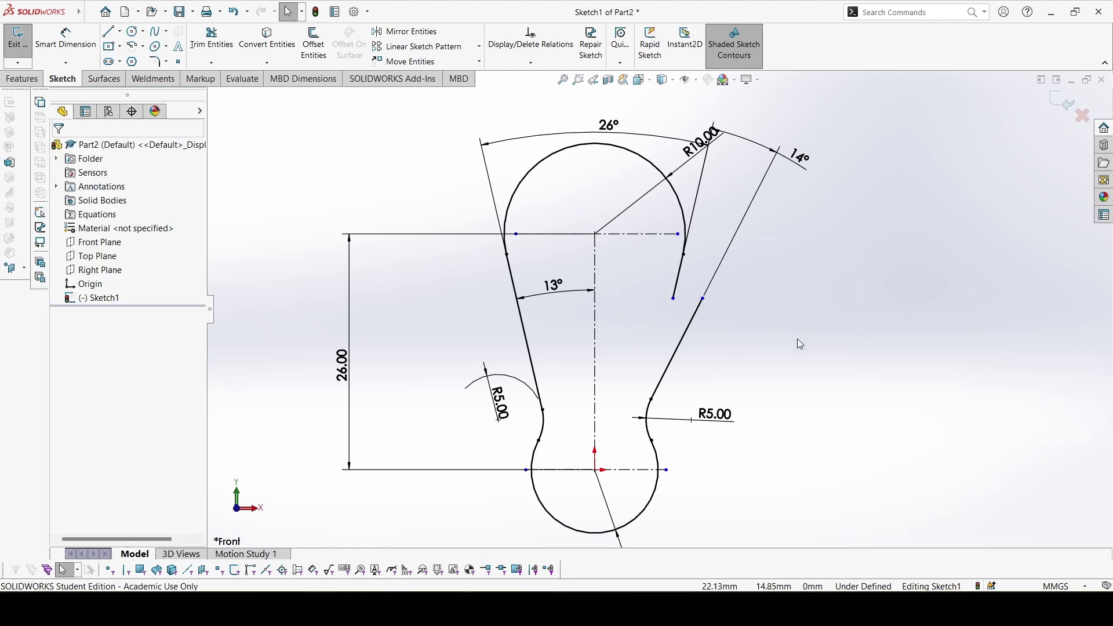
- Dimension the short line's free end 4.5 mm below the upper horizontal centreline and finish the profile sketch
right_click_drag(842, 380, 815, 250)
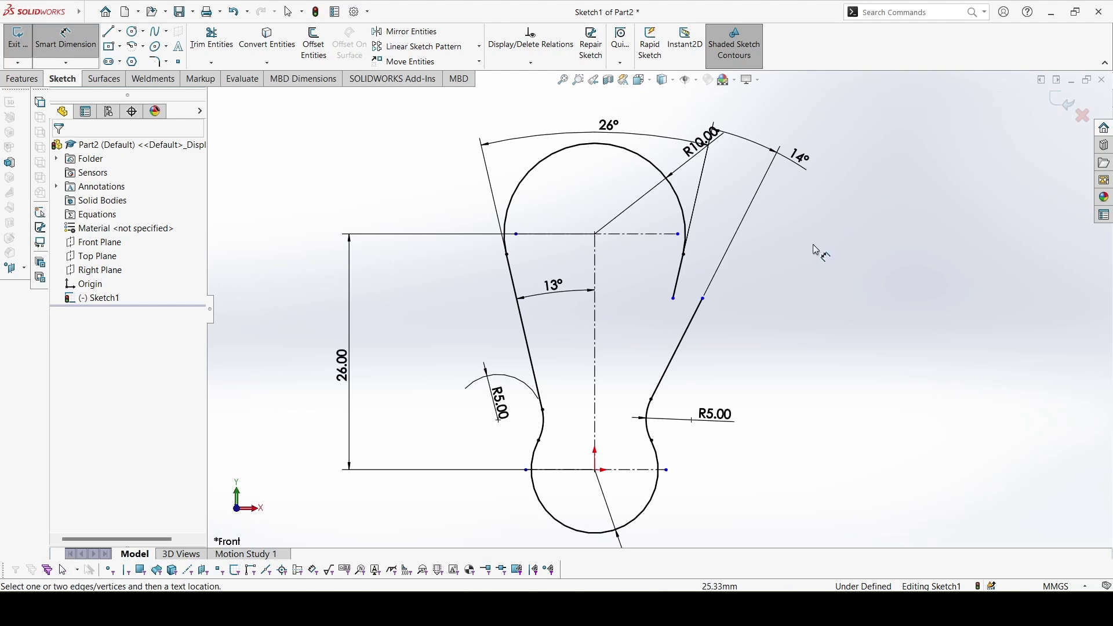
left_click(637, 236)
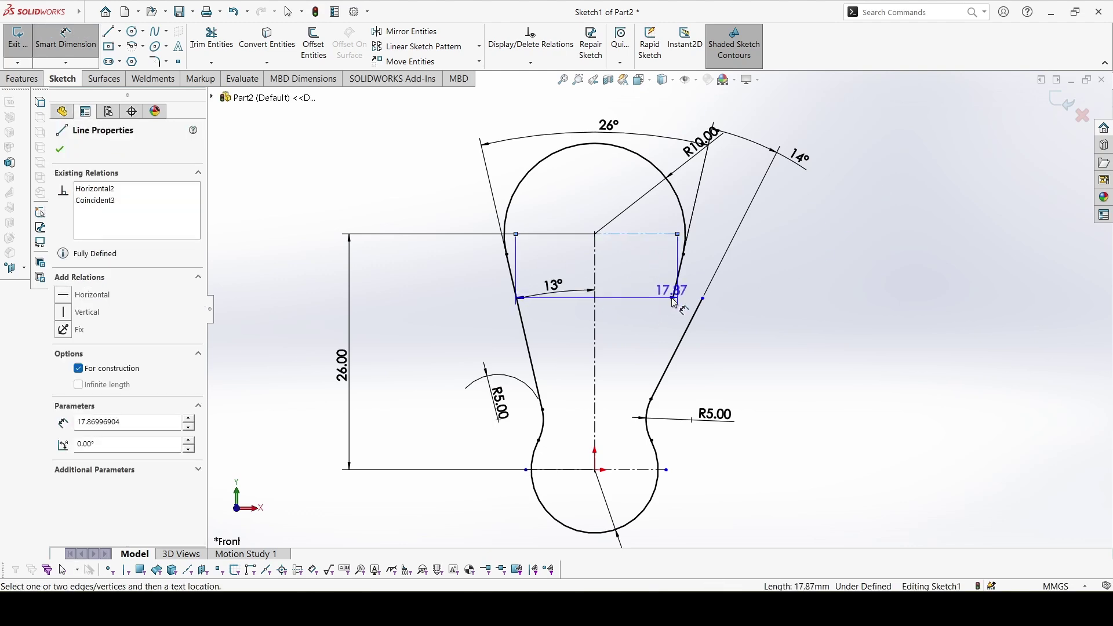
left_click(674, 299)
left_click(637, 267)
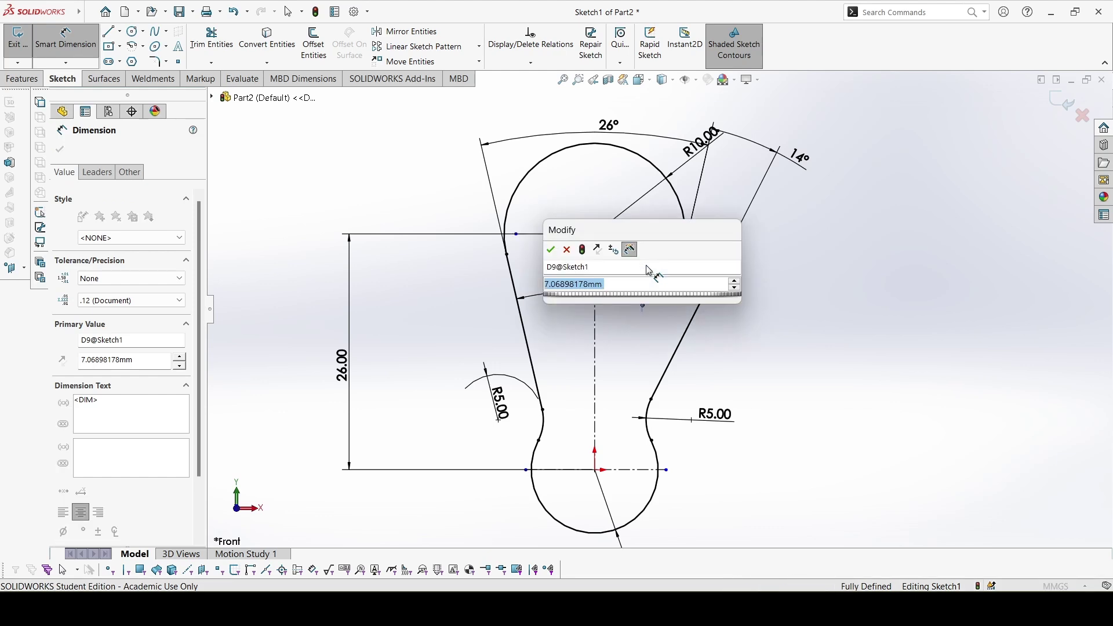
type("4.5")
key("Return")
scroll(662, 307, "down", 2)
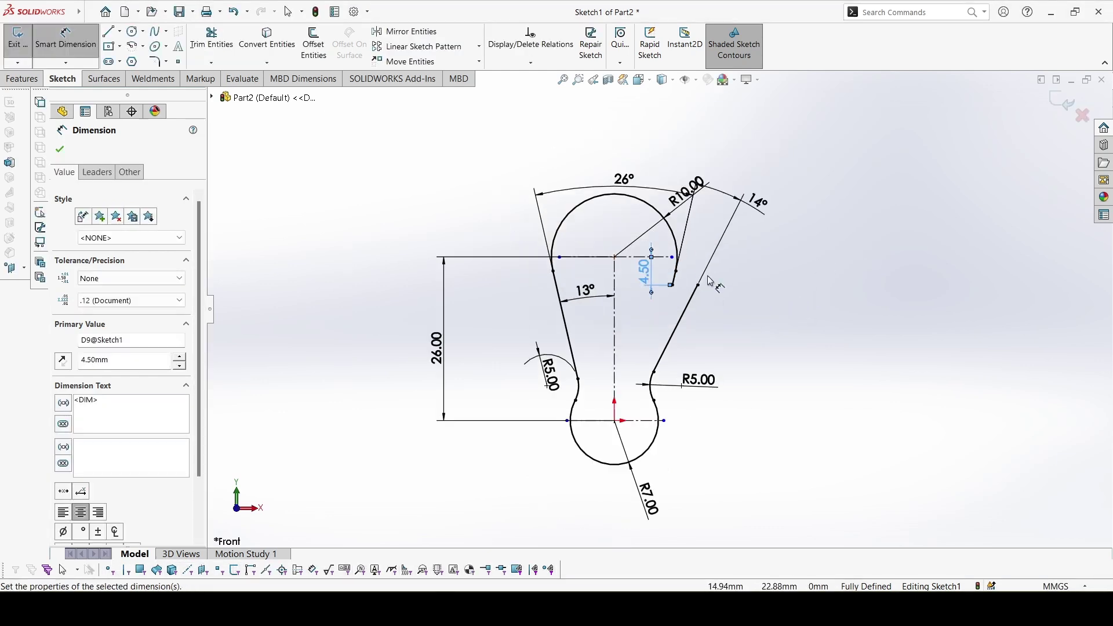
key("Escape")
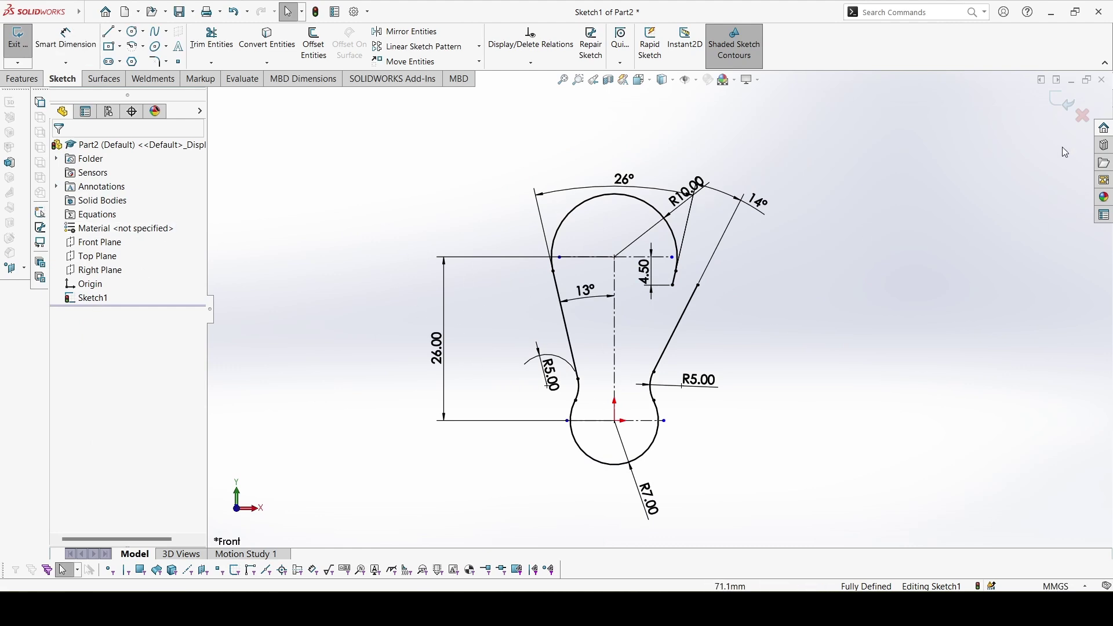
left_click(1063, 102)
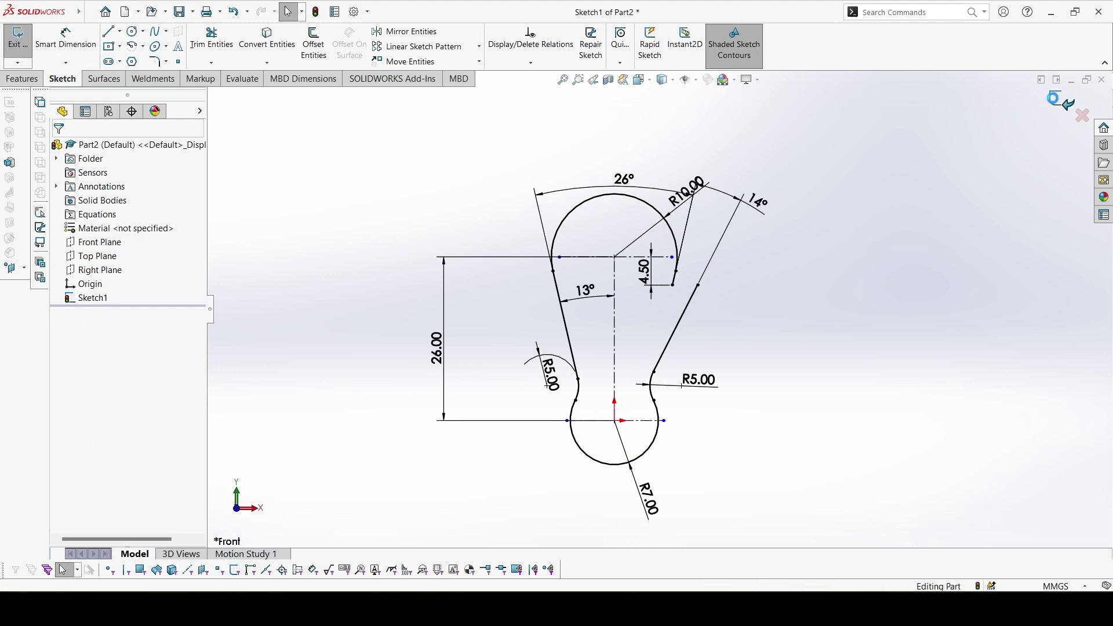
left_click(113, 273)
left_click(155, 252)
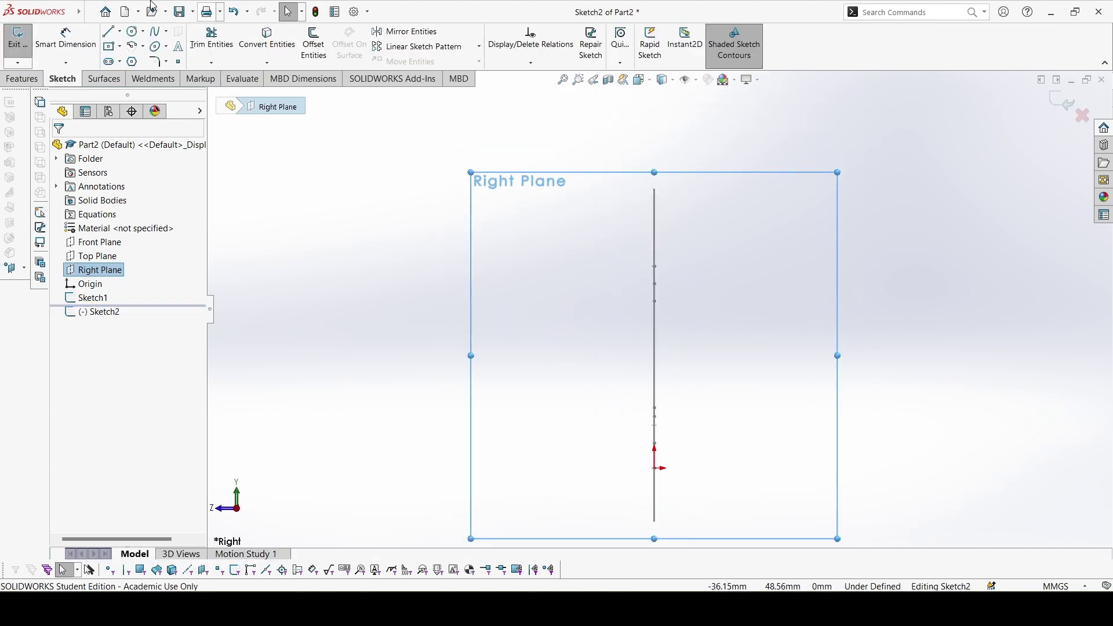
left_click(120, 31)
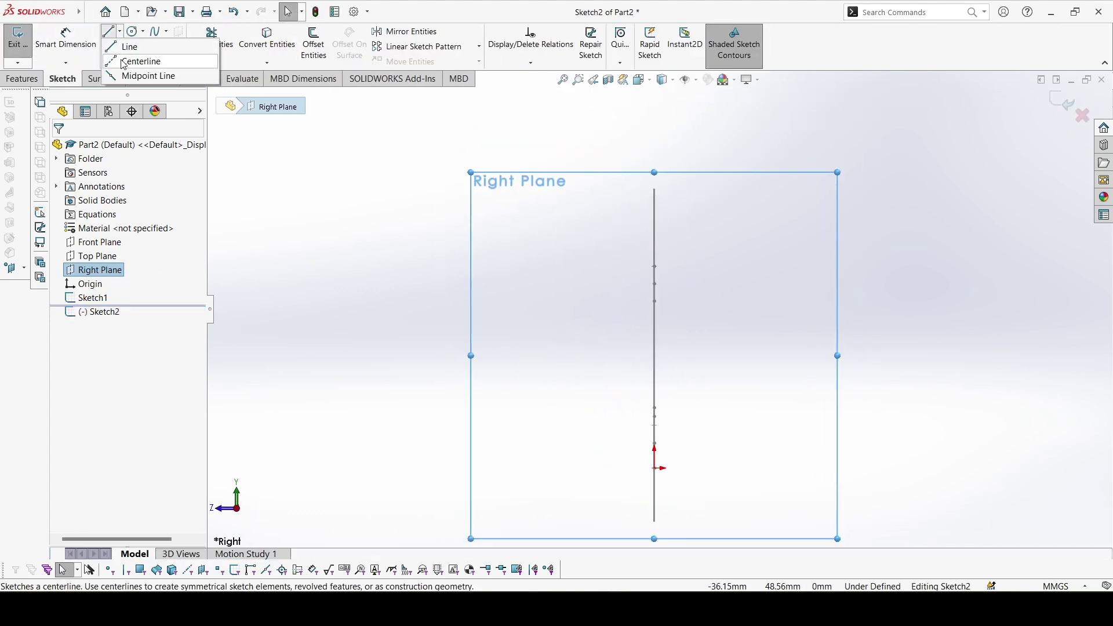
left_click(134, 61)
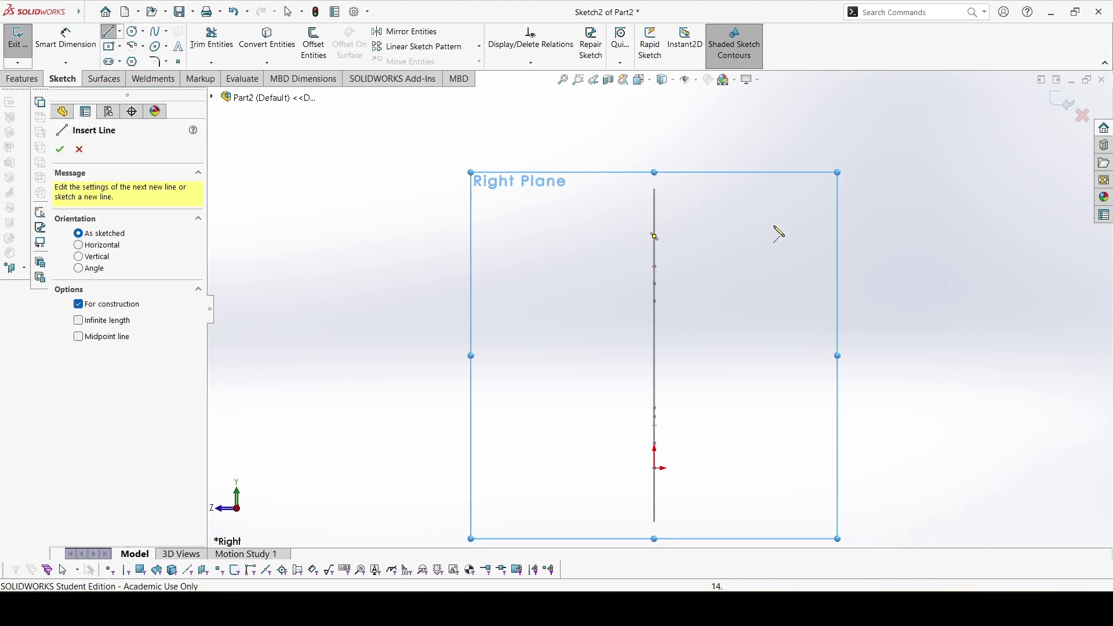
key("Escape")
scroll(415, 308, "up", 2)
key("ctrl+8")
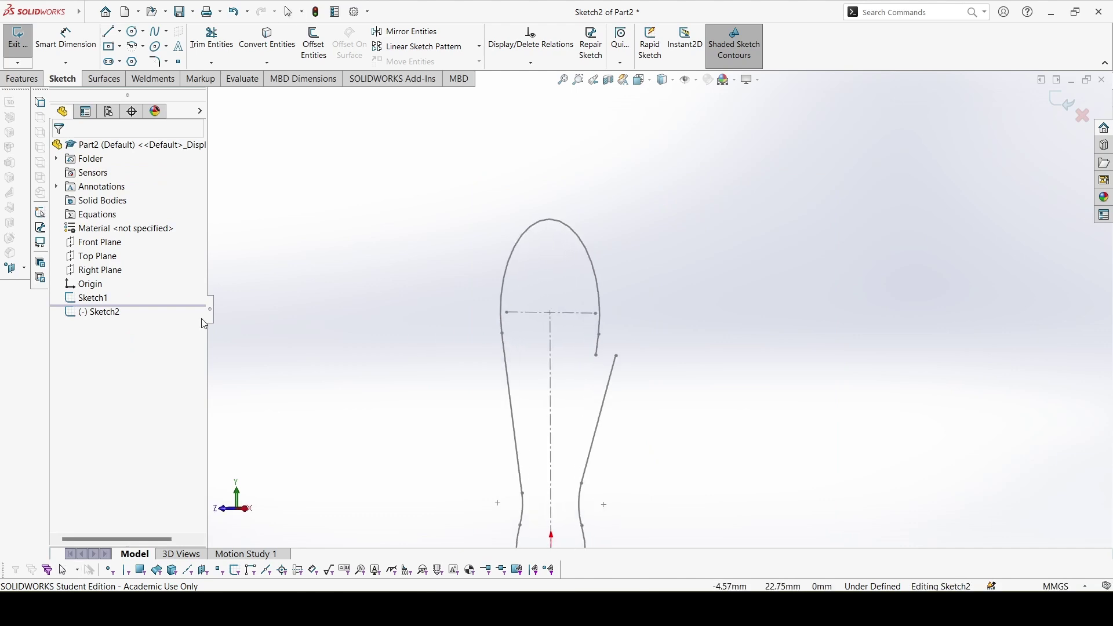
left_click(87, 298)
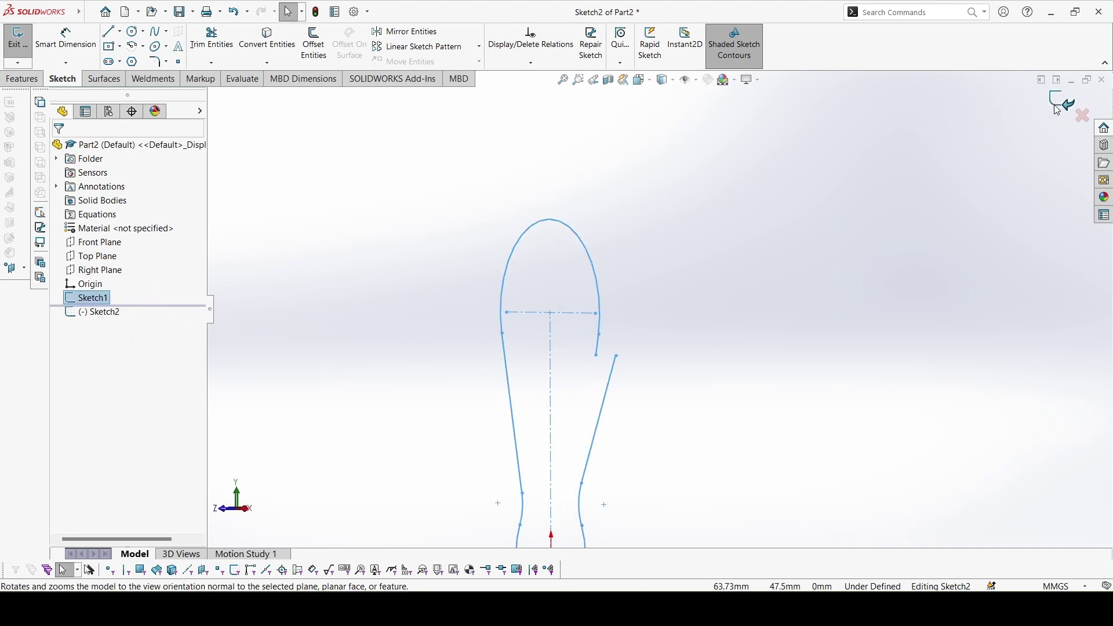
left_click(1058, 110)
- Edit the spring clip profile sketch to add a point at the top midpoint of the R10 arc, and exit the sketch
left_click(115, 300)
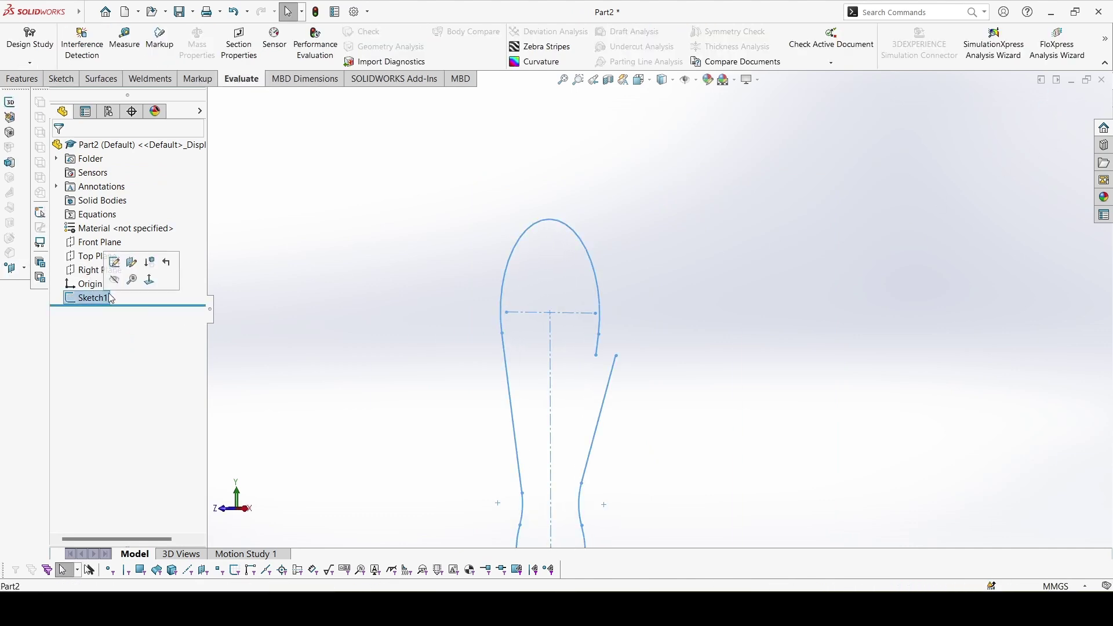
left_click(120, 261)
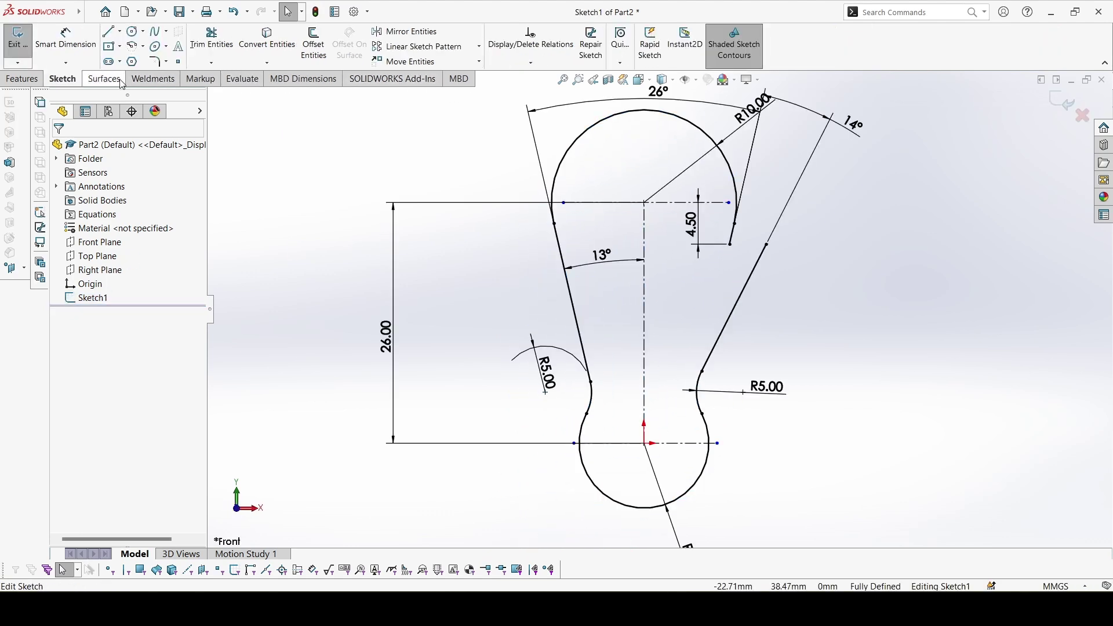
left_click(179, 62)
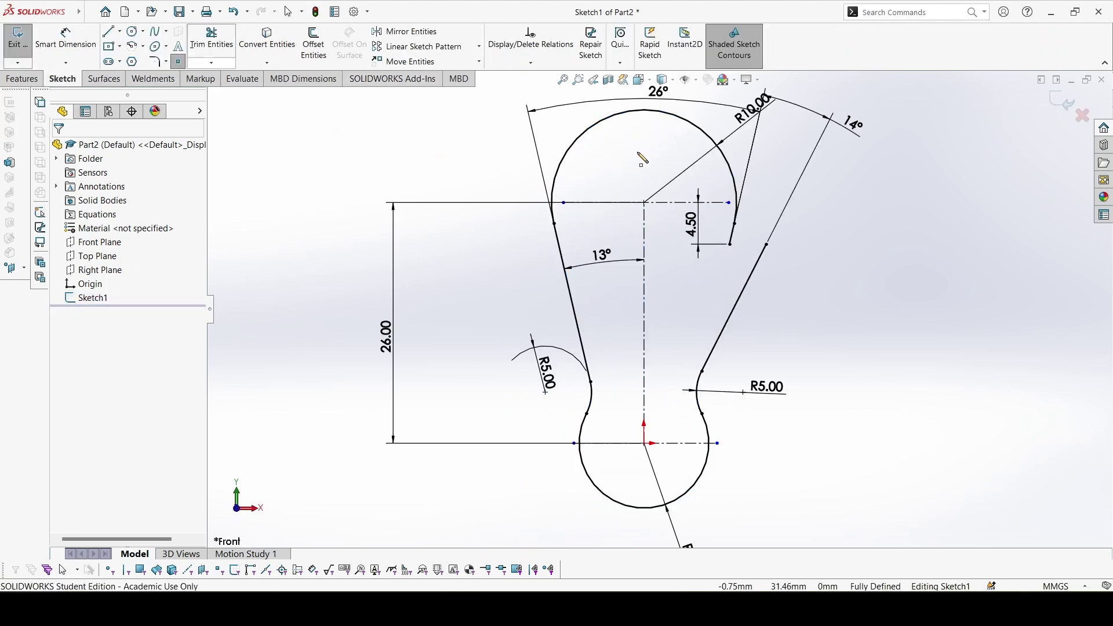
left_click(645, 110)
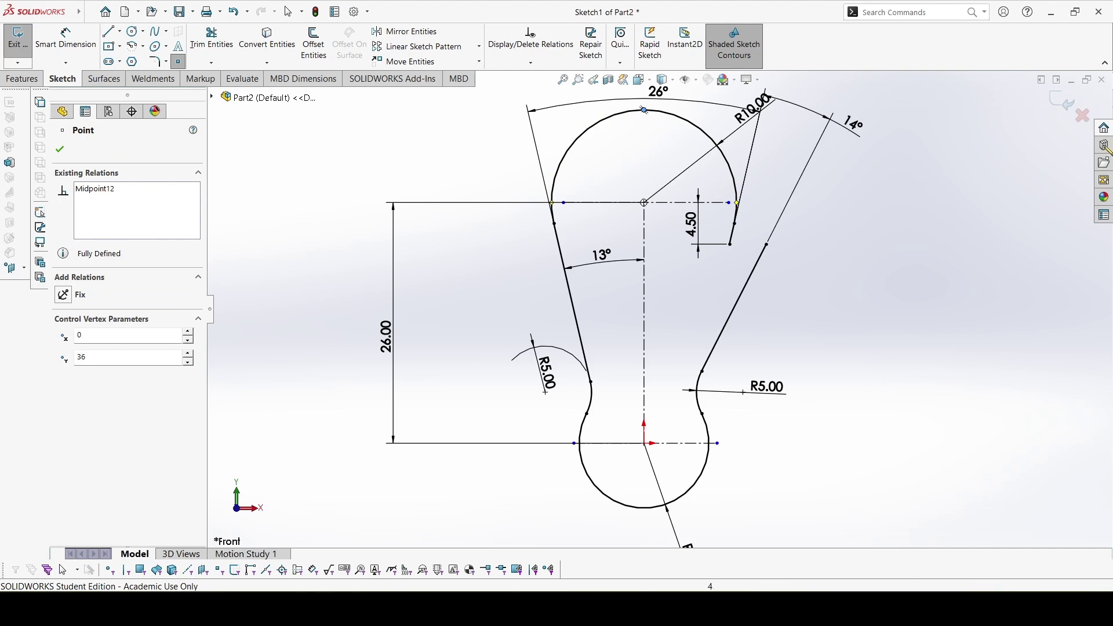
left_click(1062, 103)
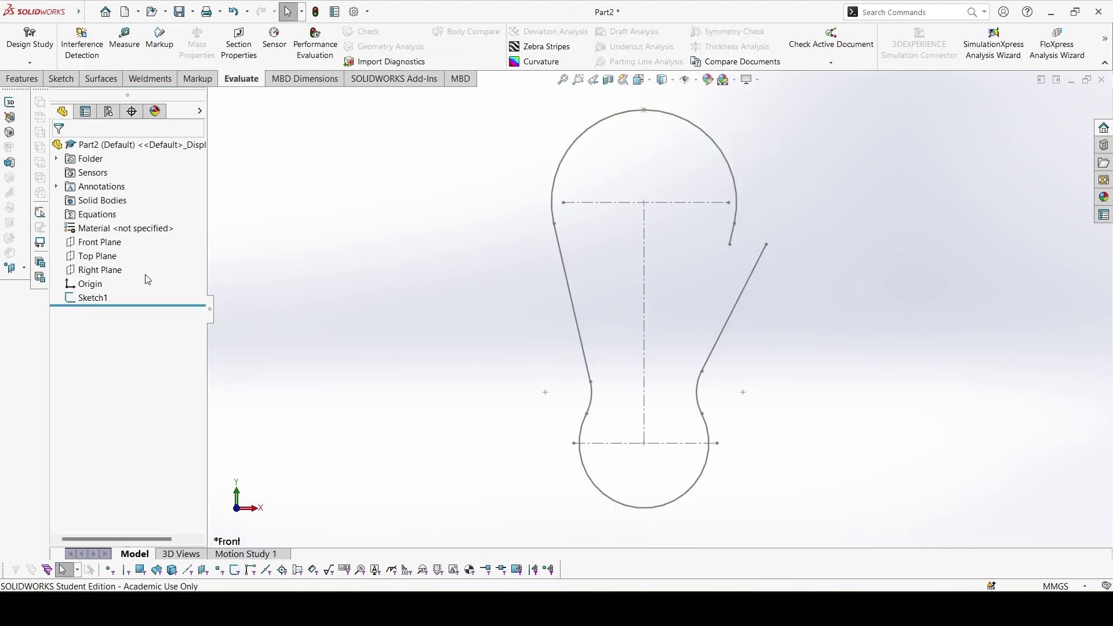
- Start a sketch on the Right Plane and draw a vertical centerline about 3.9 mm long down from the profile's top point
left_click(100, 271)
left_click(109, 253)
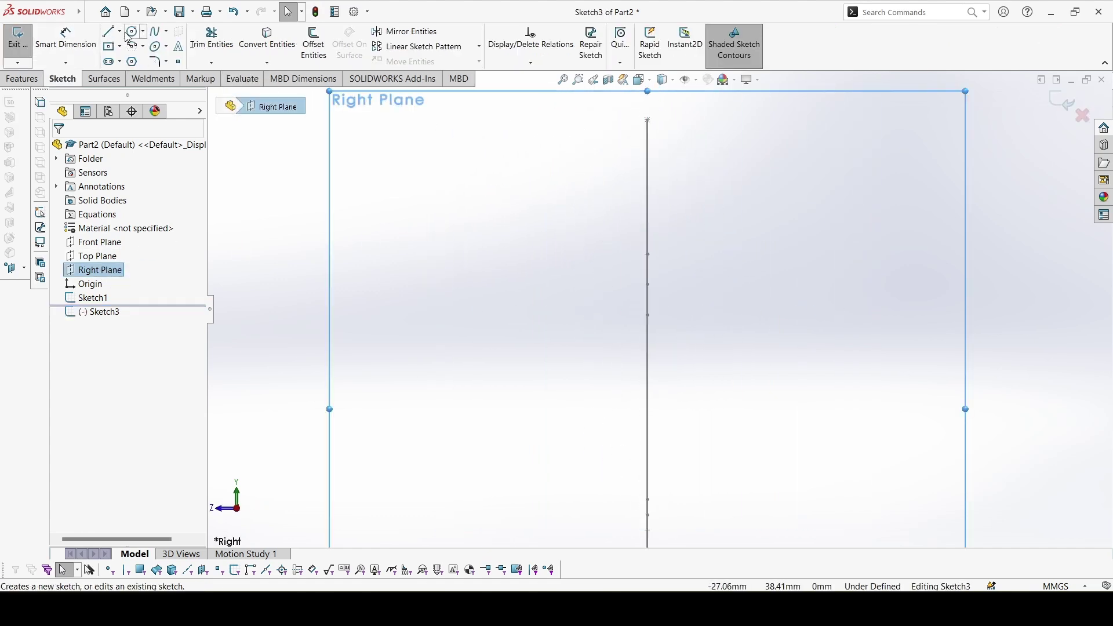
left_click(120, 31)
left_click(139, 58)
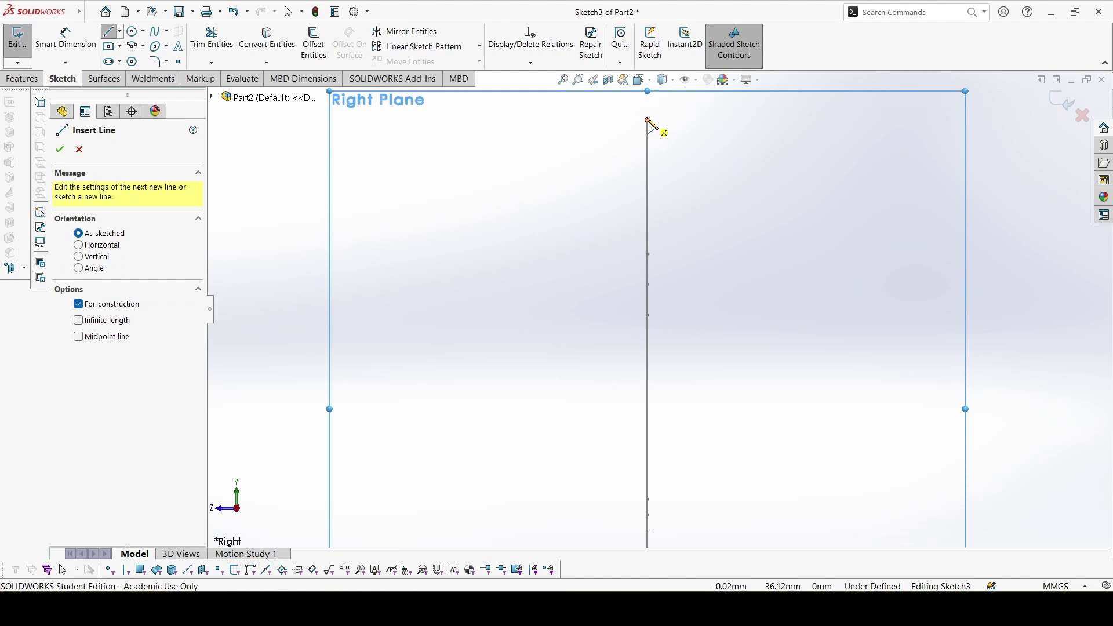
left_click_drag(648, 120, 647, 172)
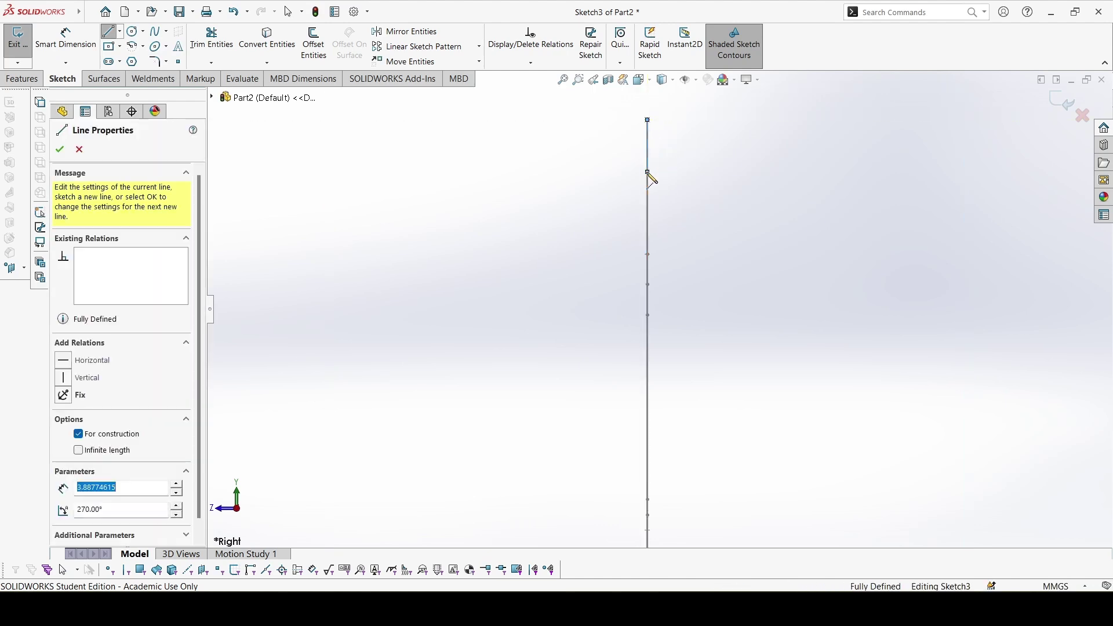
key("Escape")
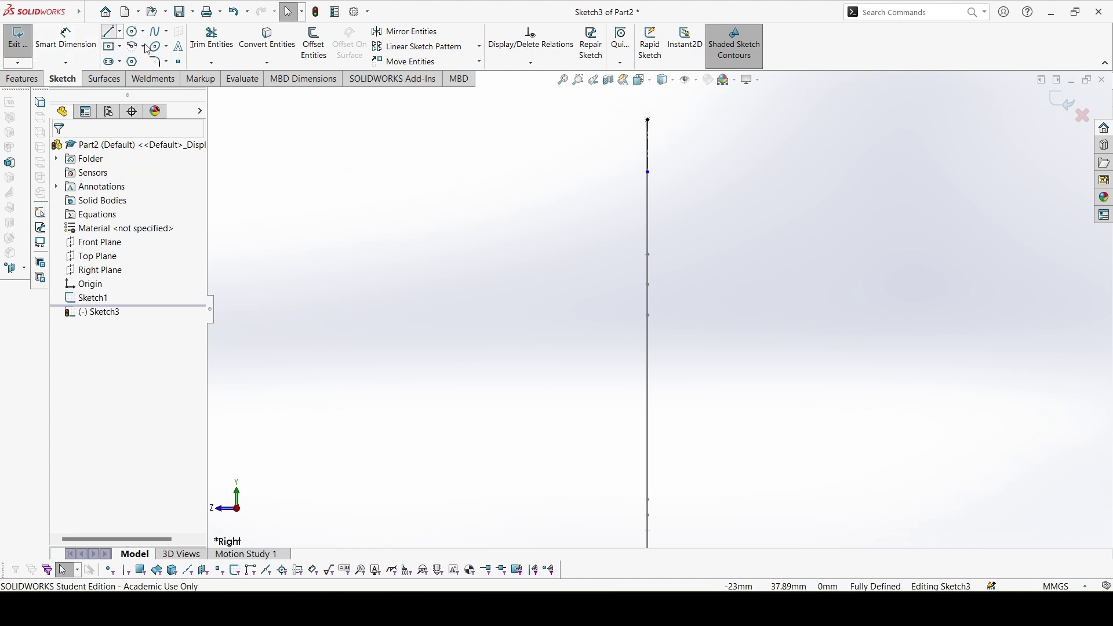
- Sketch a chain from the top point: arcs of about 5.9 and 3.8 mm radius, a horizontal line about 1.5 mm long and a downward vertical line
left_click(109, 30)
left_click(648, 121)
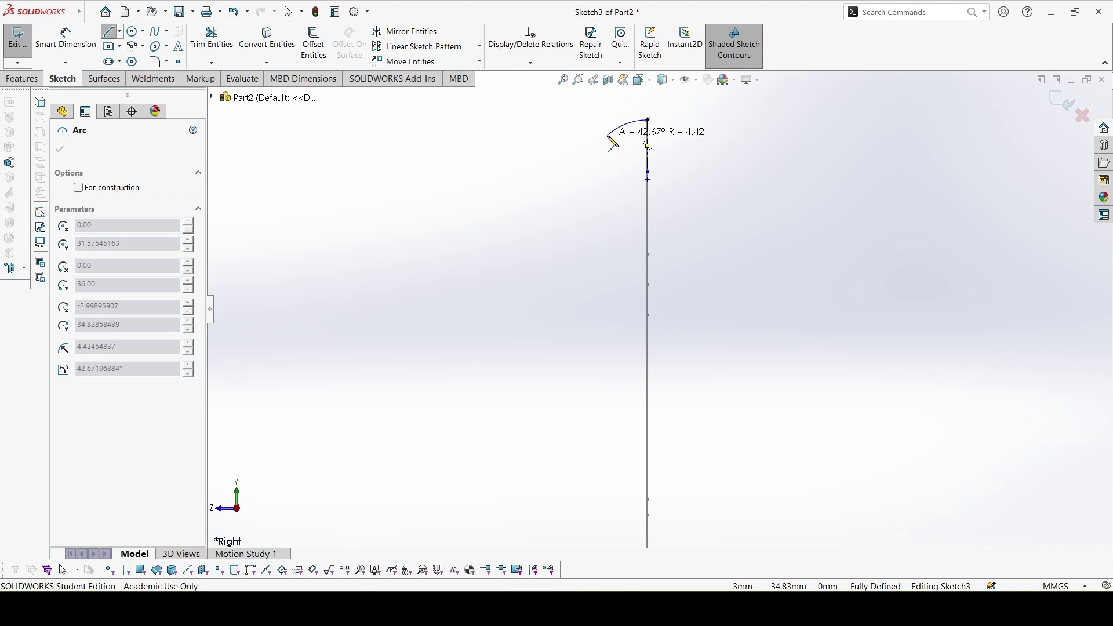
left_click(596, 140)
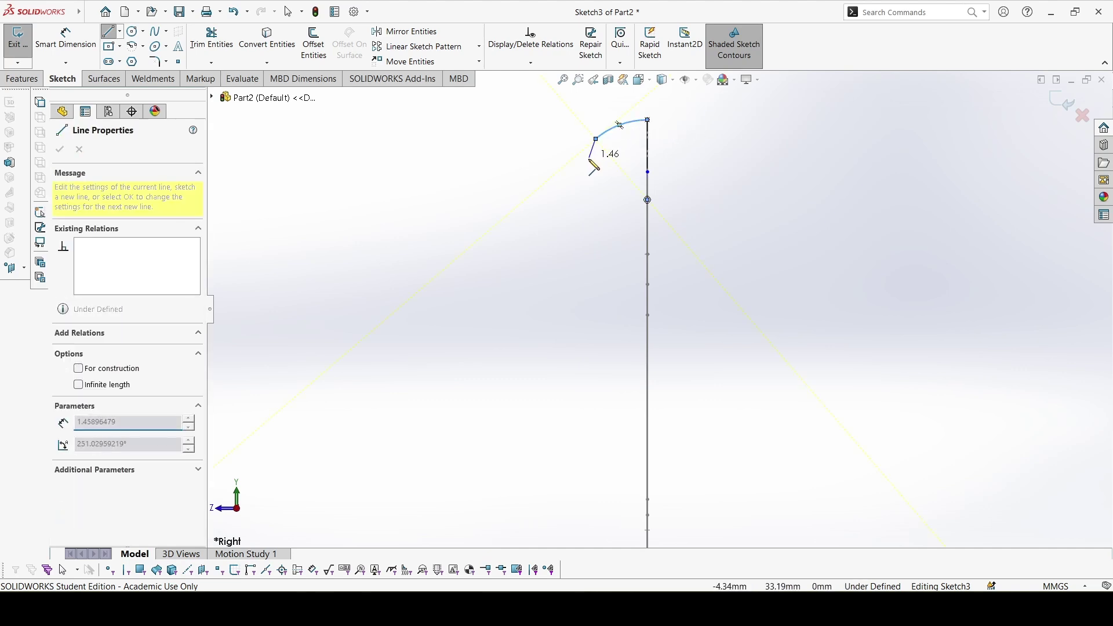
mouse_move(598, 142)
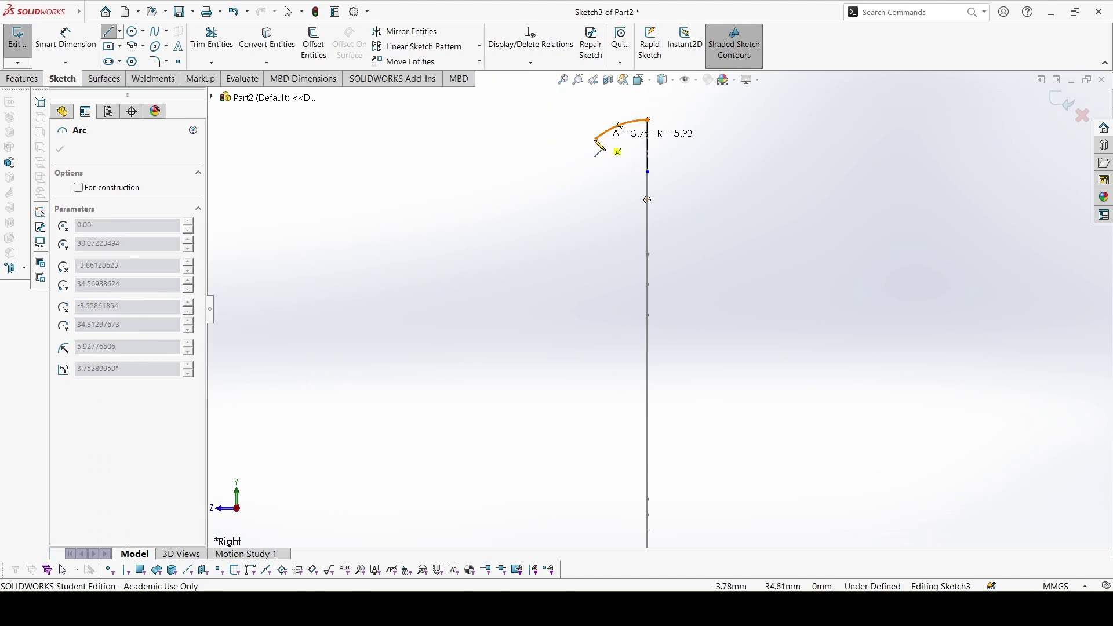
left_click(559, 153)
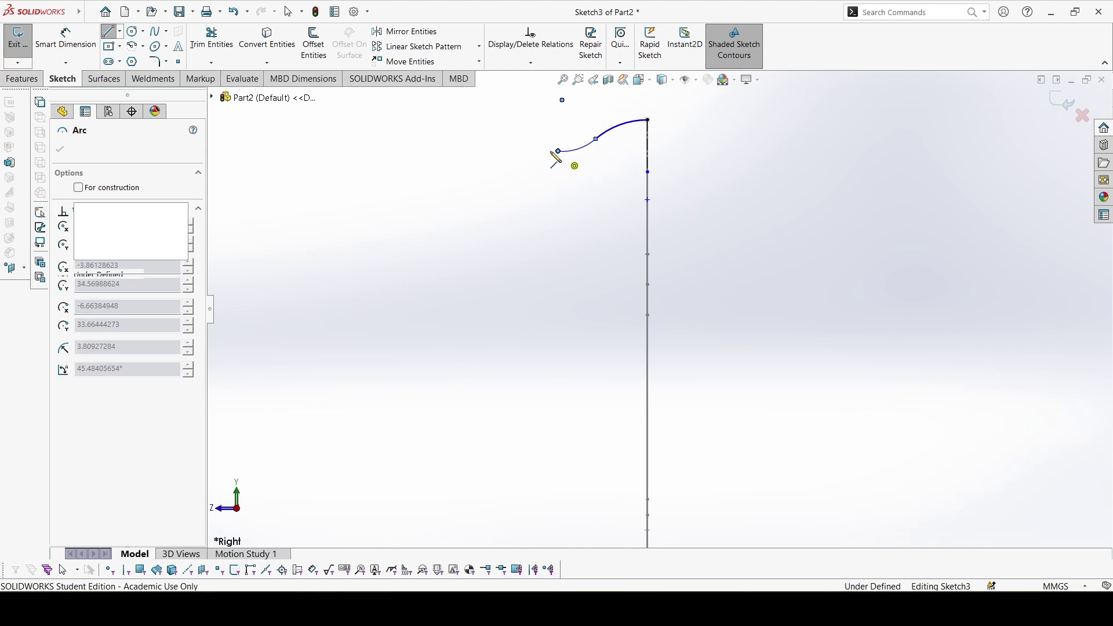
left_click(539, 152)
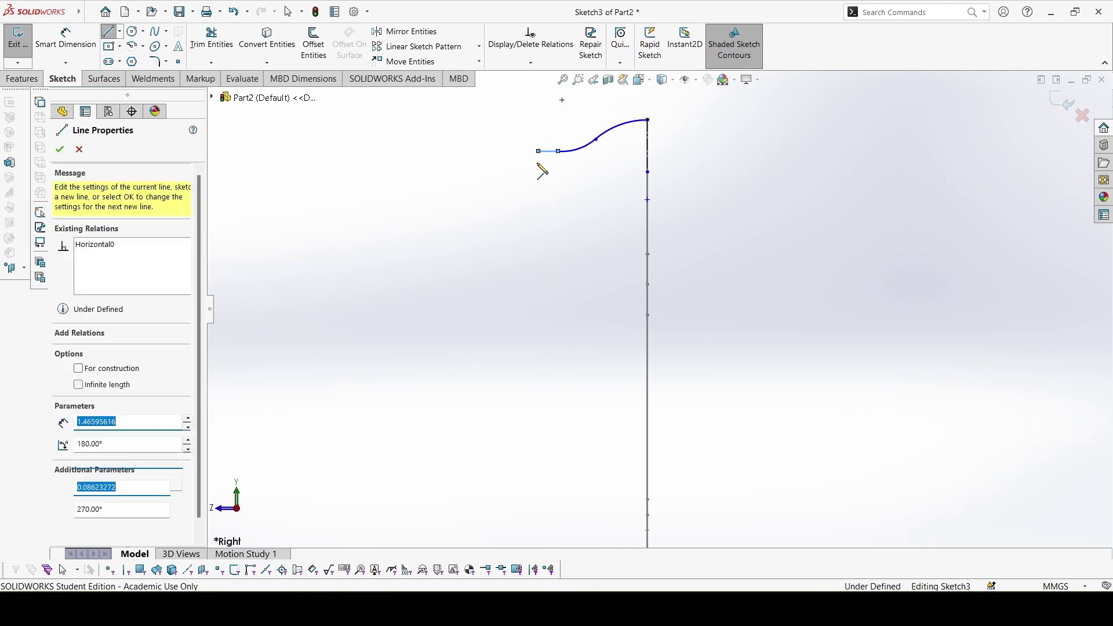
left_click(539, 177)
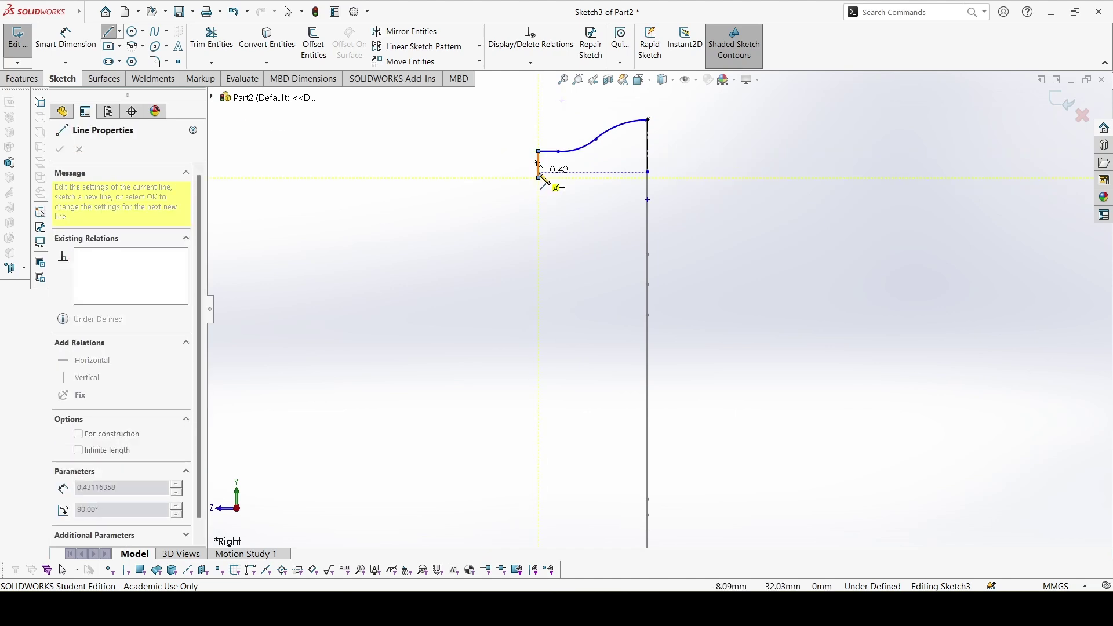
key("Escape")
- Dimension the radius of the arc that starts at the centerline's top point as 2 mm
key("d")
left_click(616, 134)
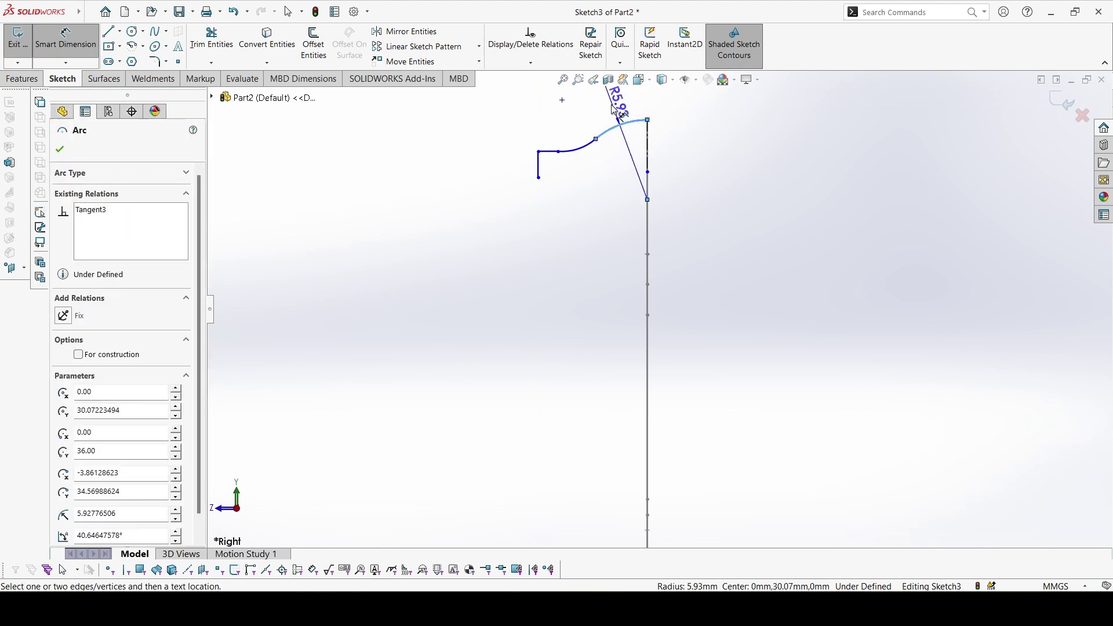
left_click(617, 103)
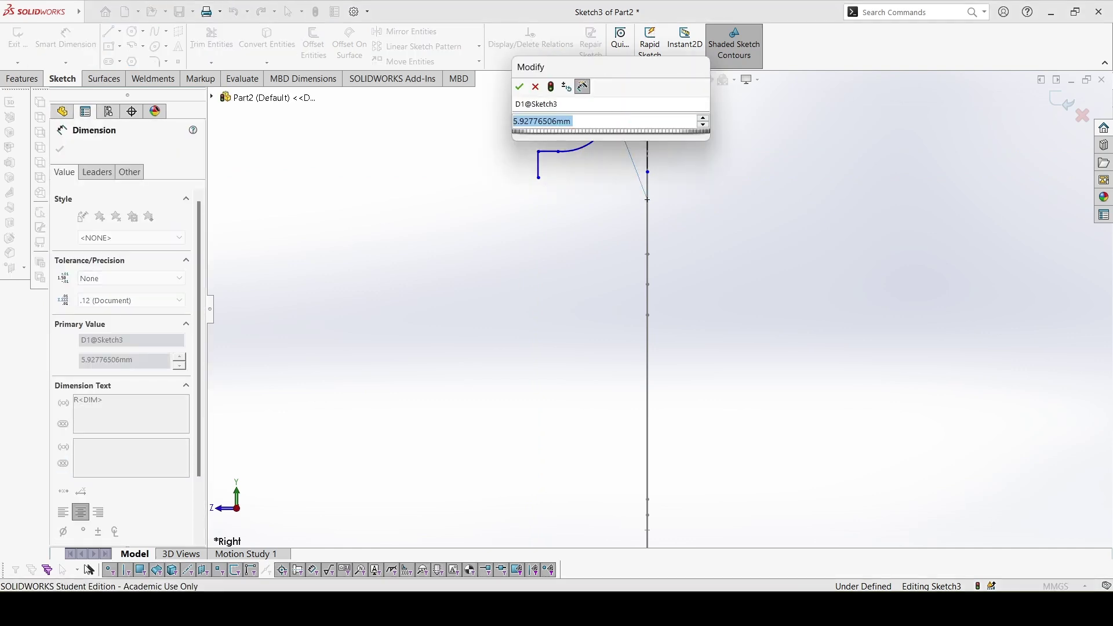
type("2")
key("Return")
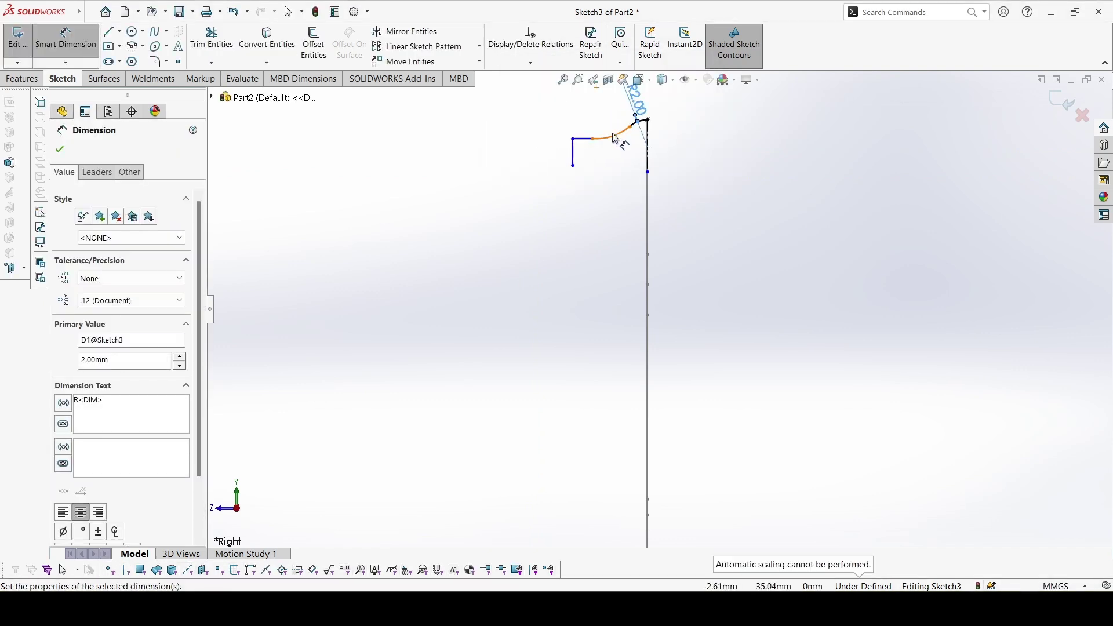
- Dimension the radius of the adjoining reverse-curved arc as 1 mm
left_click(616, 137)
left_click(609, 120)
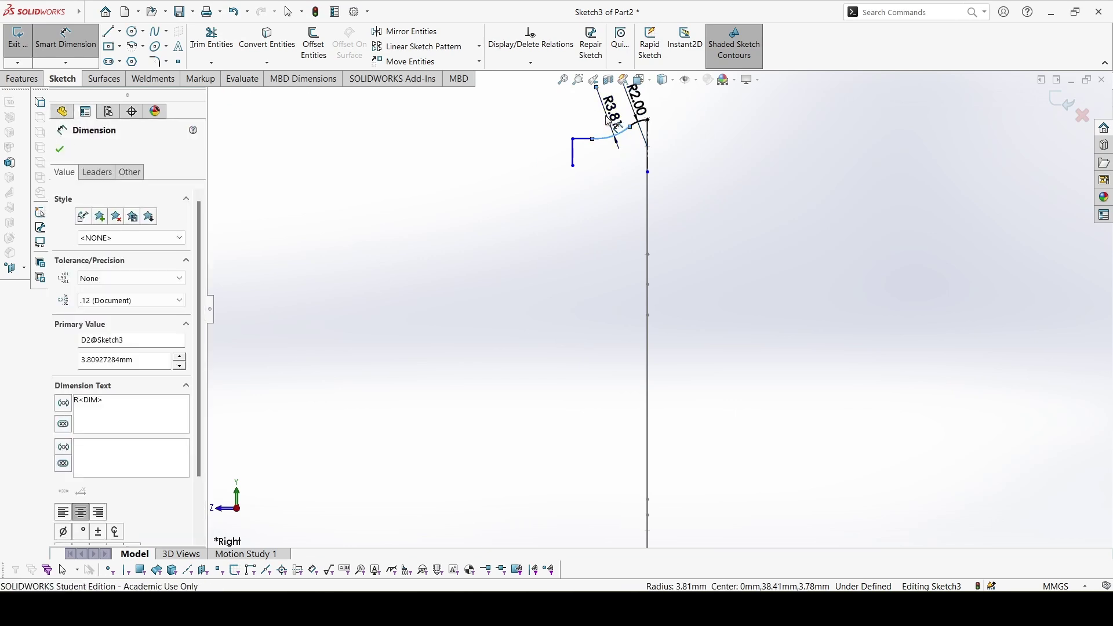
type("1")
key("Return")
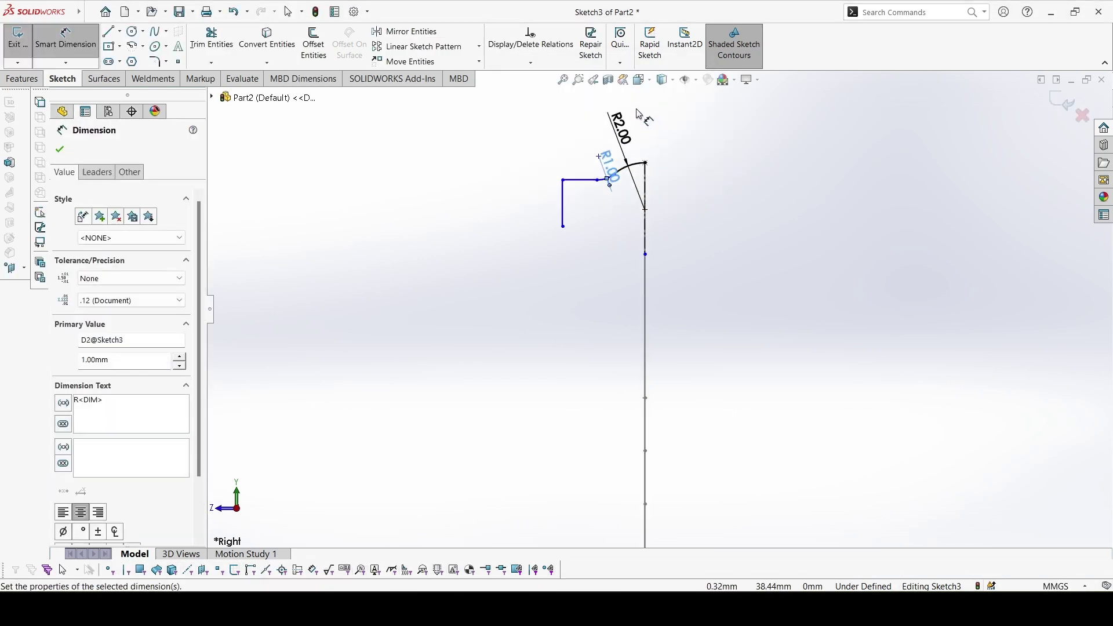
- Add a doubled width dimension of 5 mm between the outer vertical line and the centerline
scroll(666, 151, "down", 5)
scroll(470, 434, "down", 1)
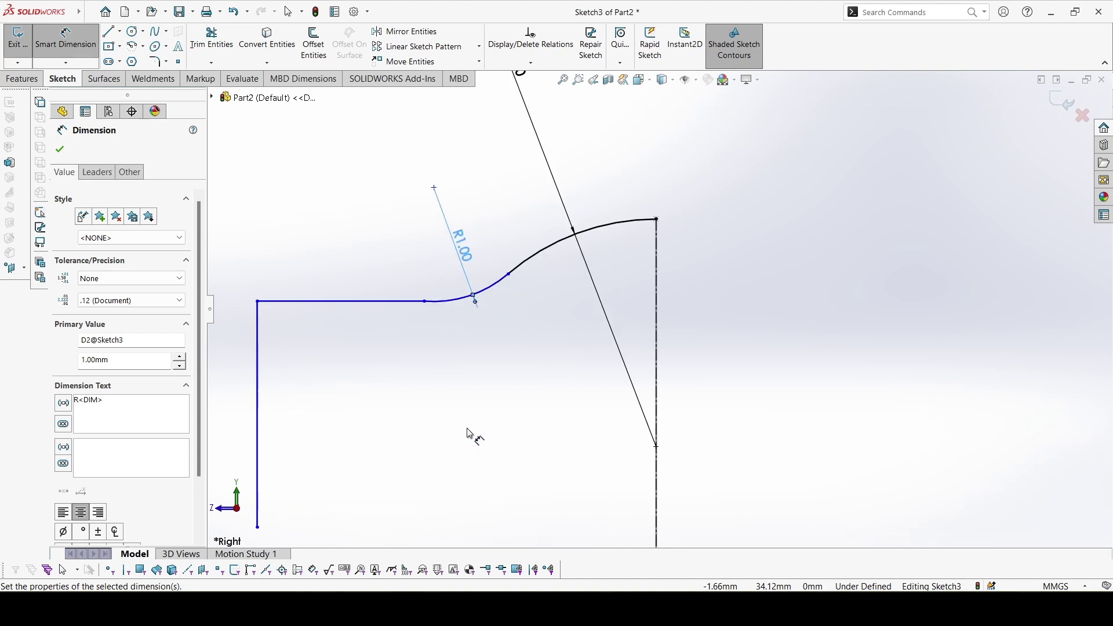
scroll(466, 424, "up", 2)
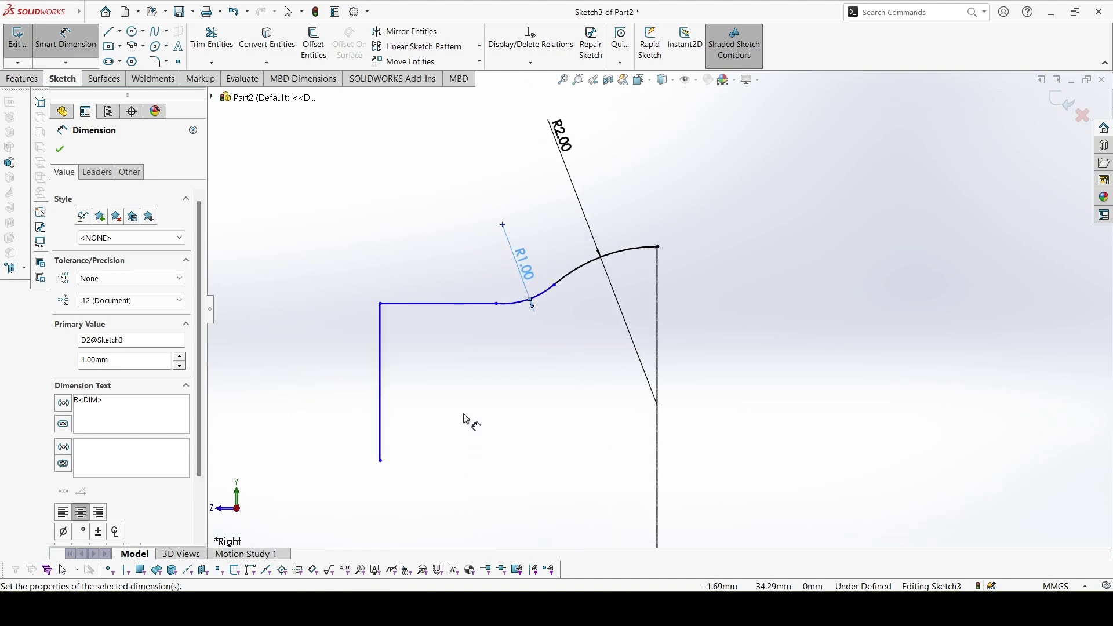
left_click(388, 359)
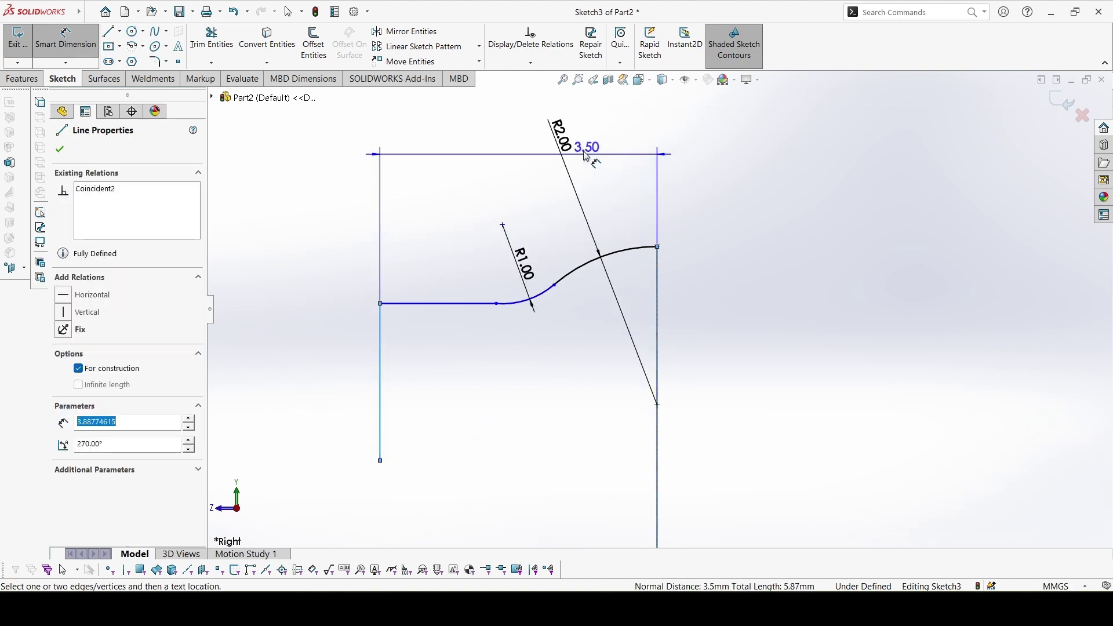
left_click(749, 174)
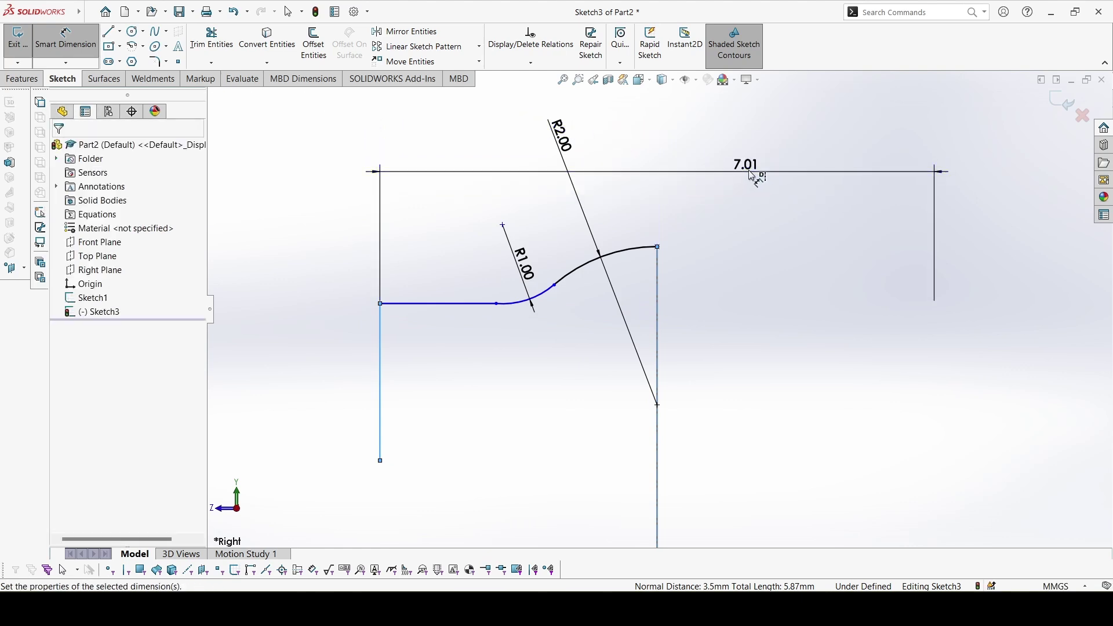
key("Return")
type("5.00mm")
key("Return")
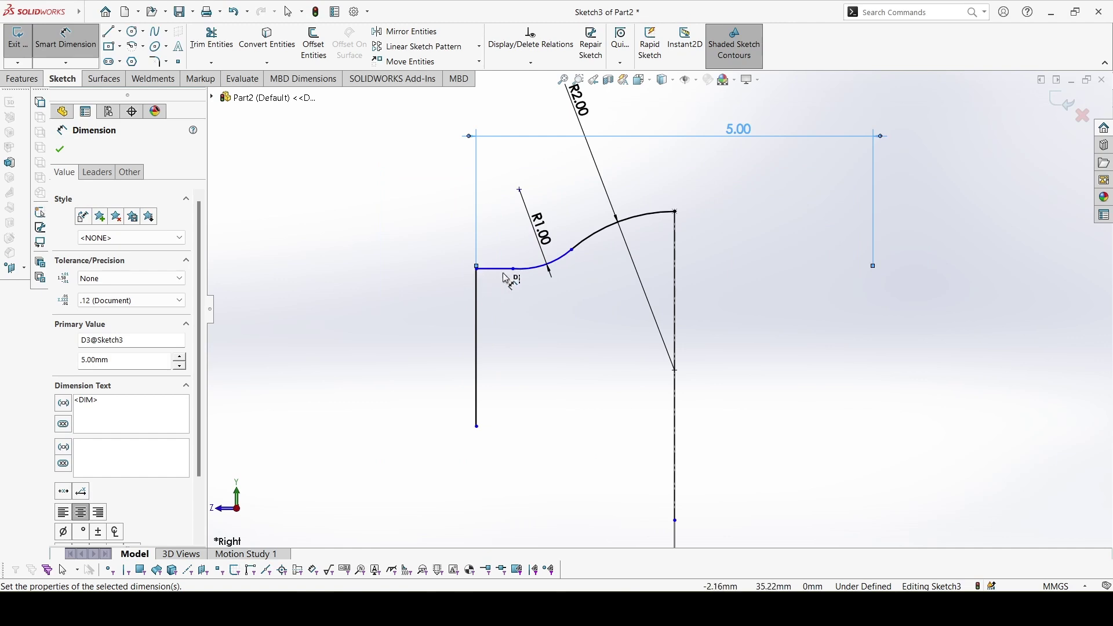
key("Escape")
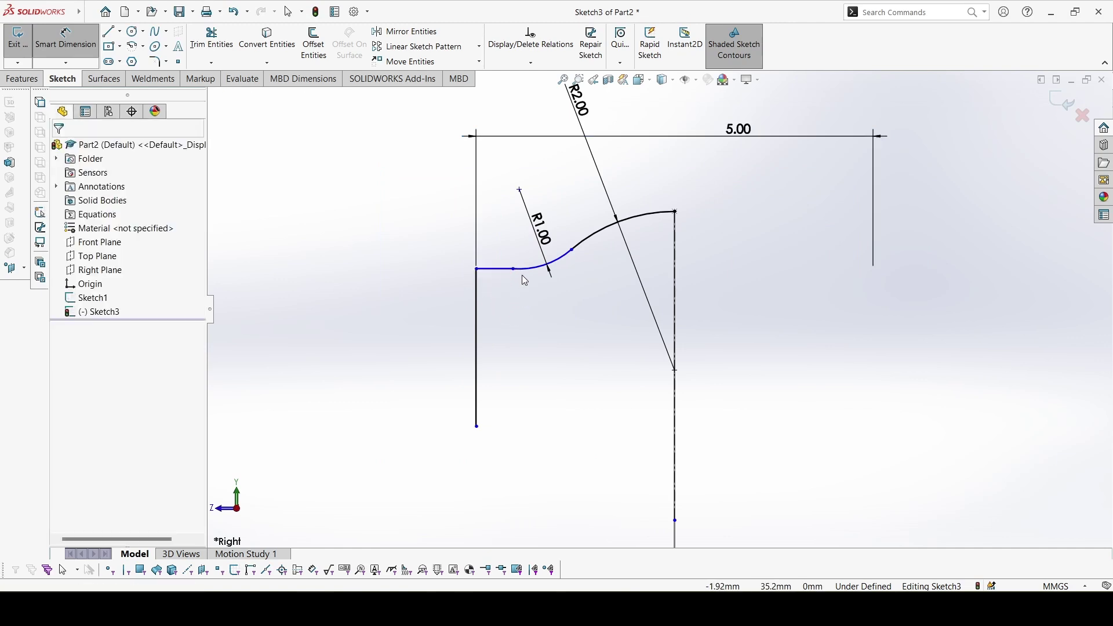
- Add a tangent relation between the R1 arc and the short horizontal line
left_click(533, 271)
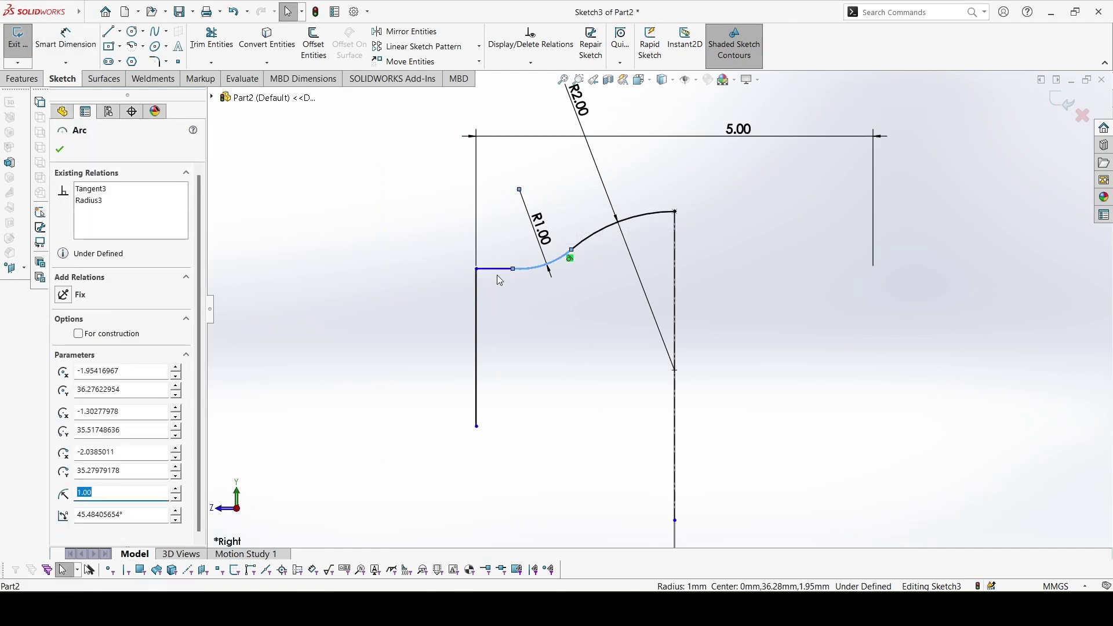
left_click(500, 270, "ctrl")
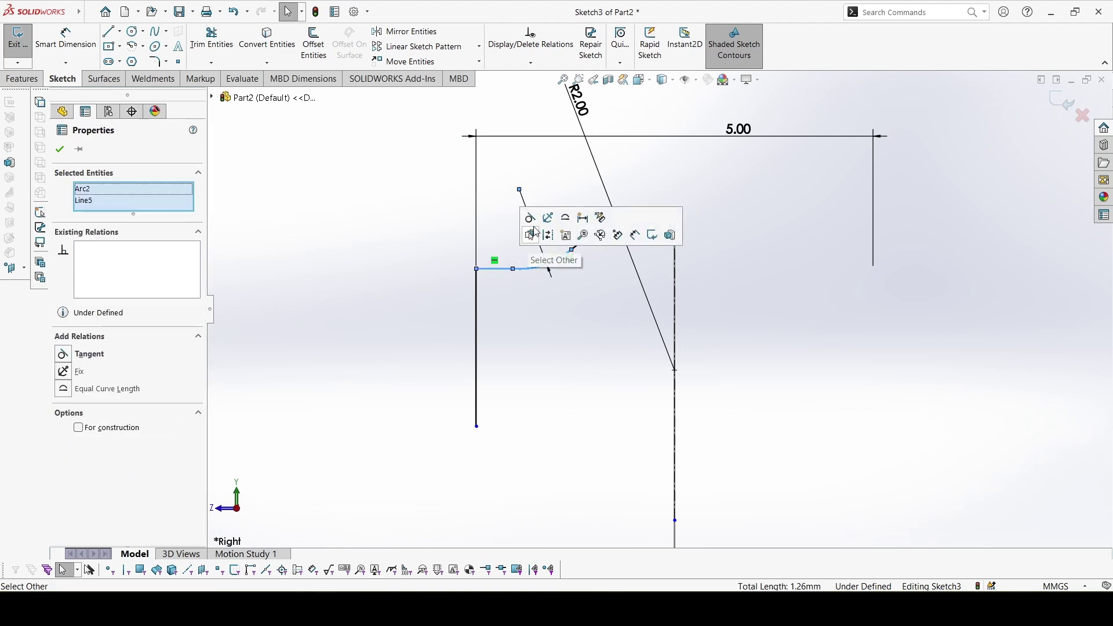
left_click(532, 220)
left_click(600, 284)
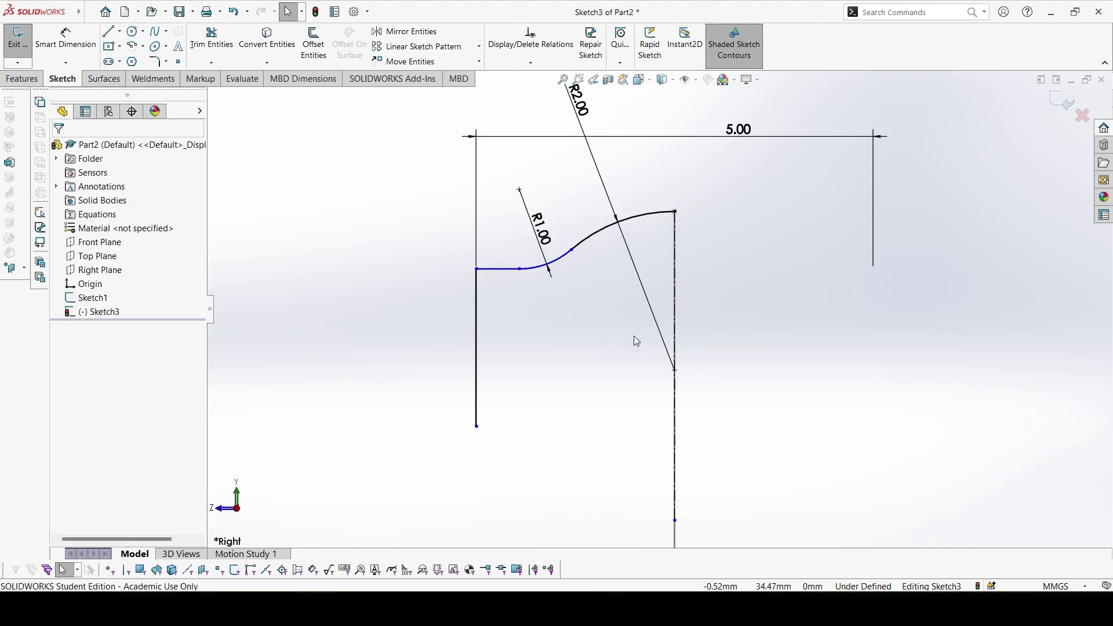
- Dimension the vertical distance between the short horizontal line and the R2 arc's center as 1 mm
right_click_drag(765, 444, 782, 243)
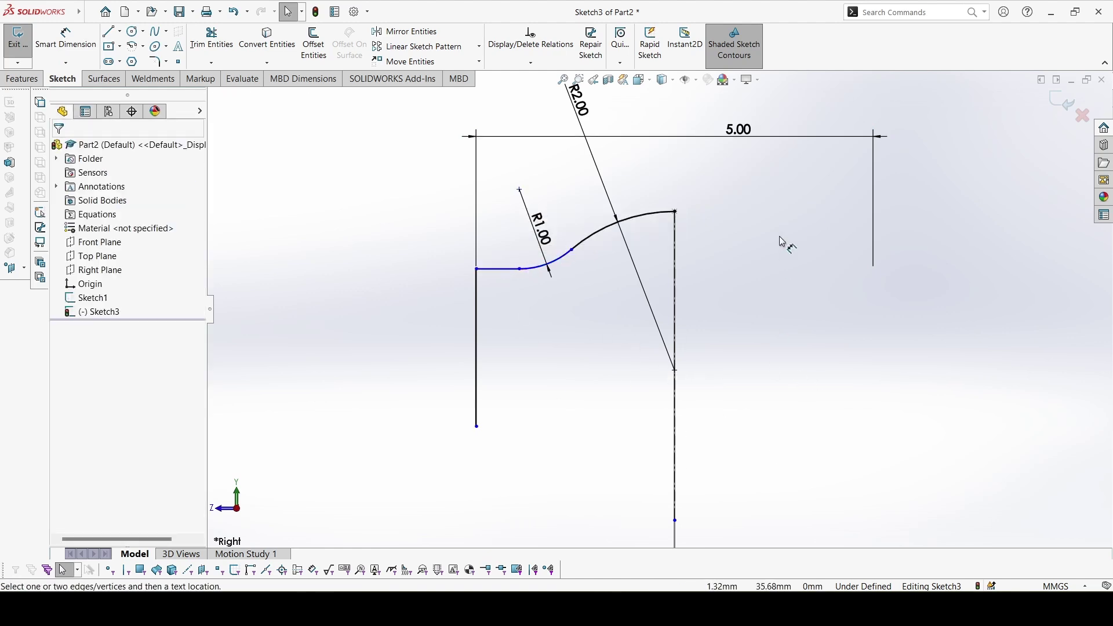
left_click(499, 270)
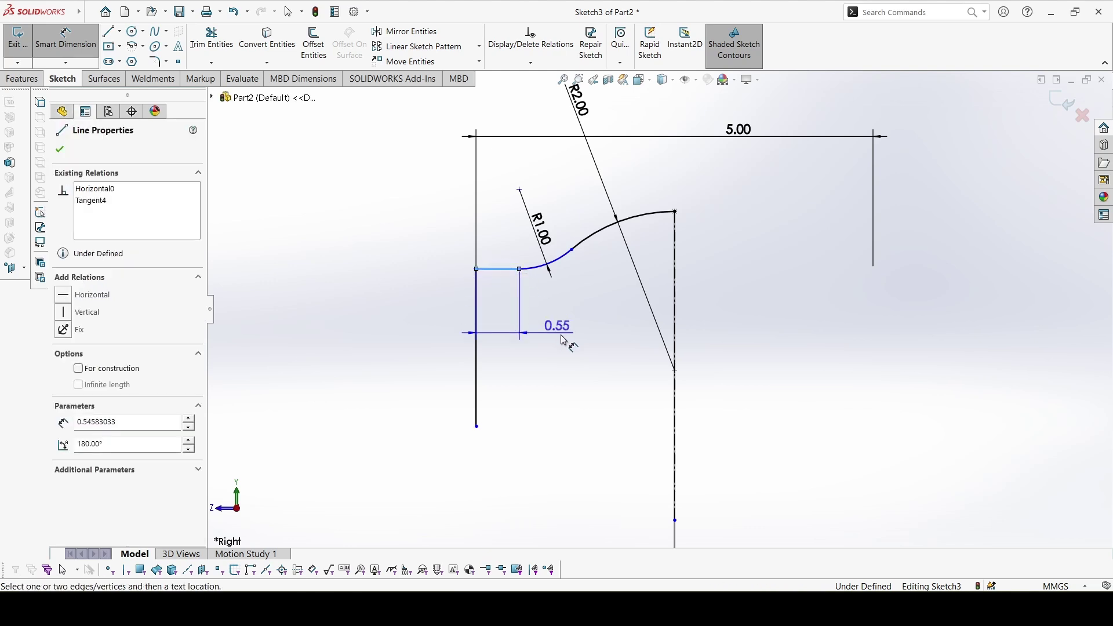
left_click(675, 371)
left_click(428, 335)
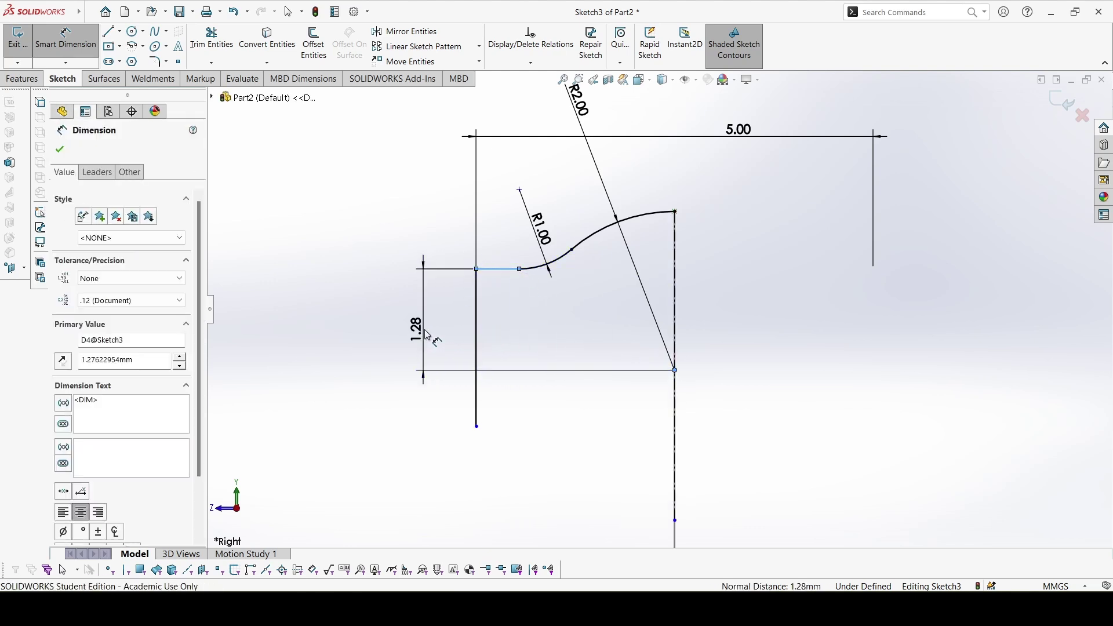
type("1")
key("Return")
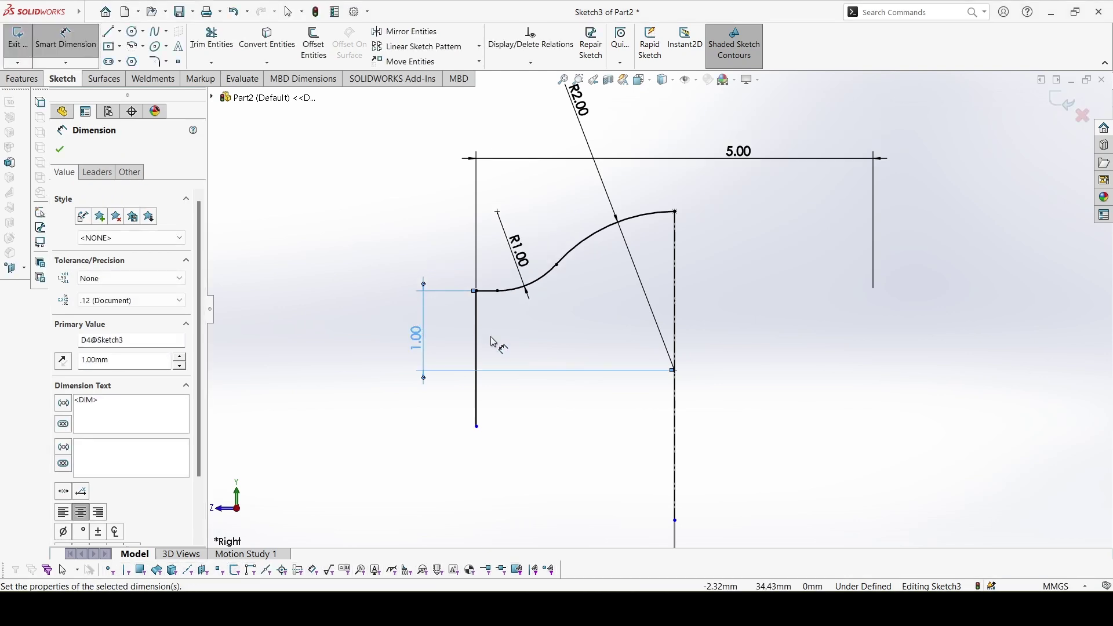
key("Escape")
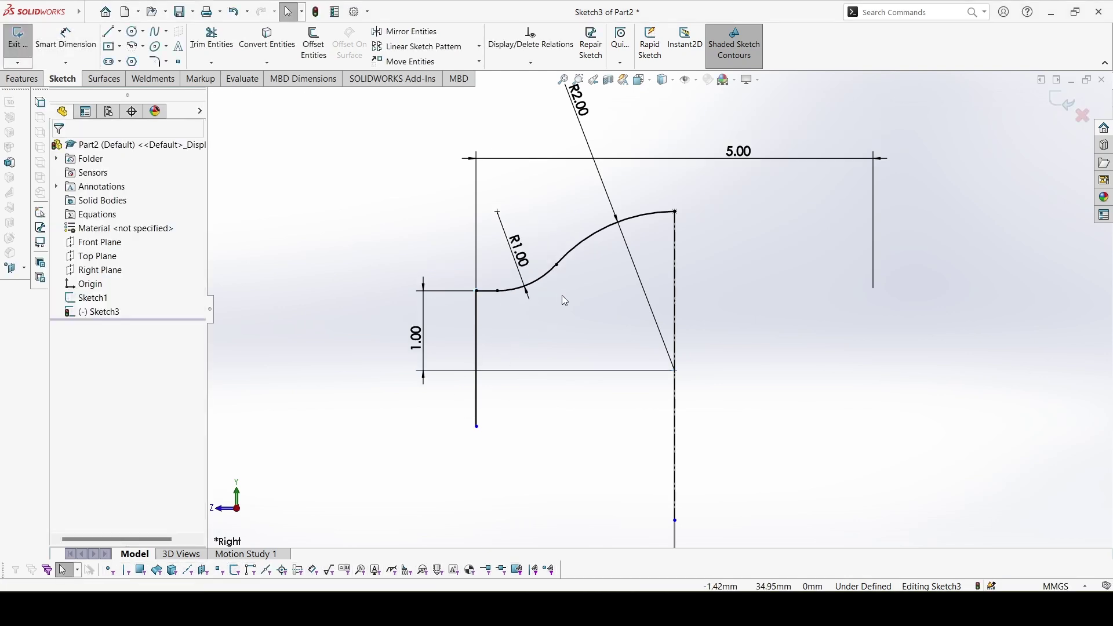
- Offset the two arcs and the short horizontal line 0.5 mm to their lower side, without chain selection
left_click_drag(632, 322, 494, 230)
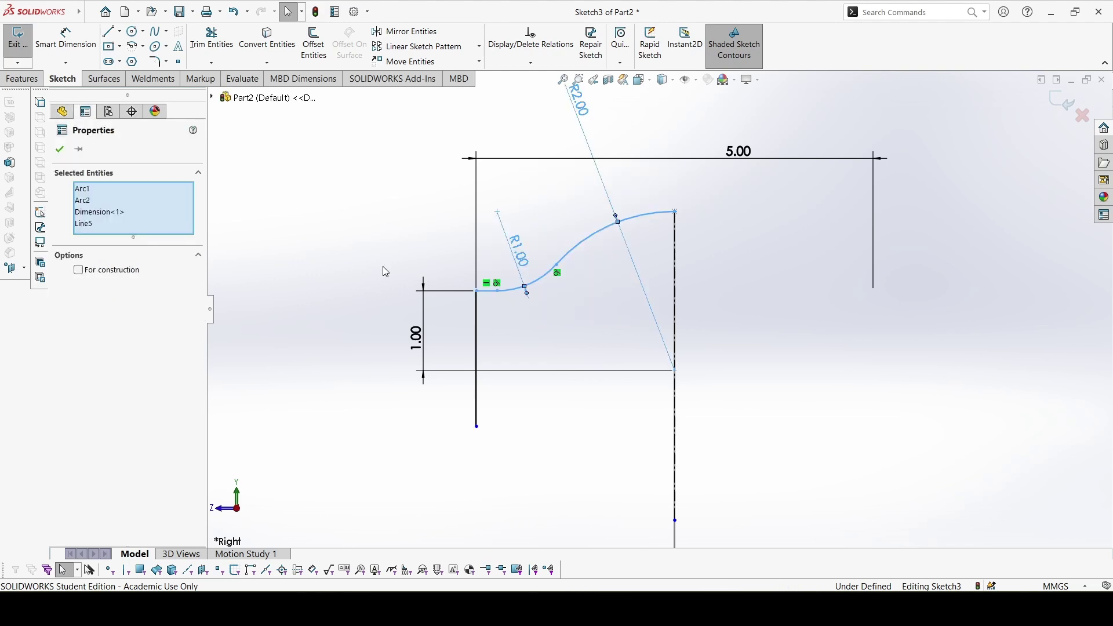
left_click(313, 43)
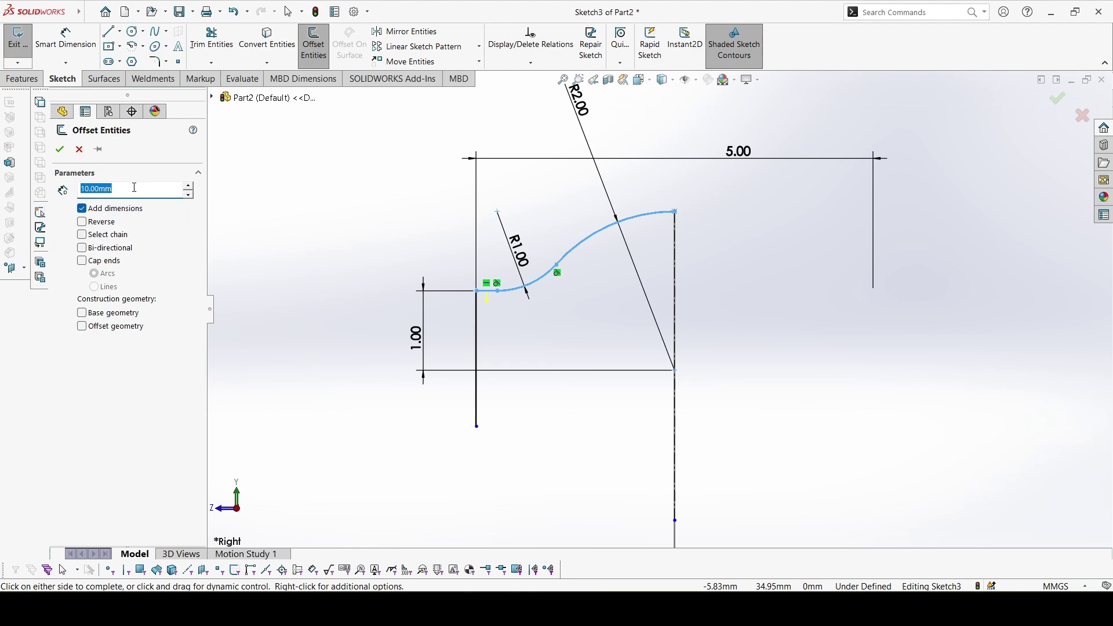
type("0.5")
key("Return")
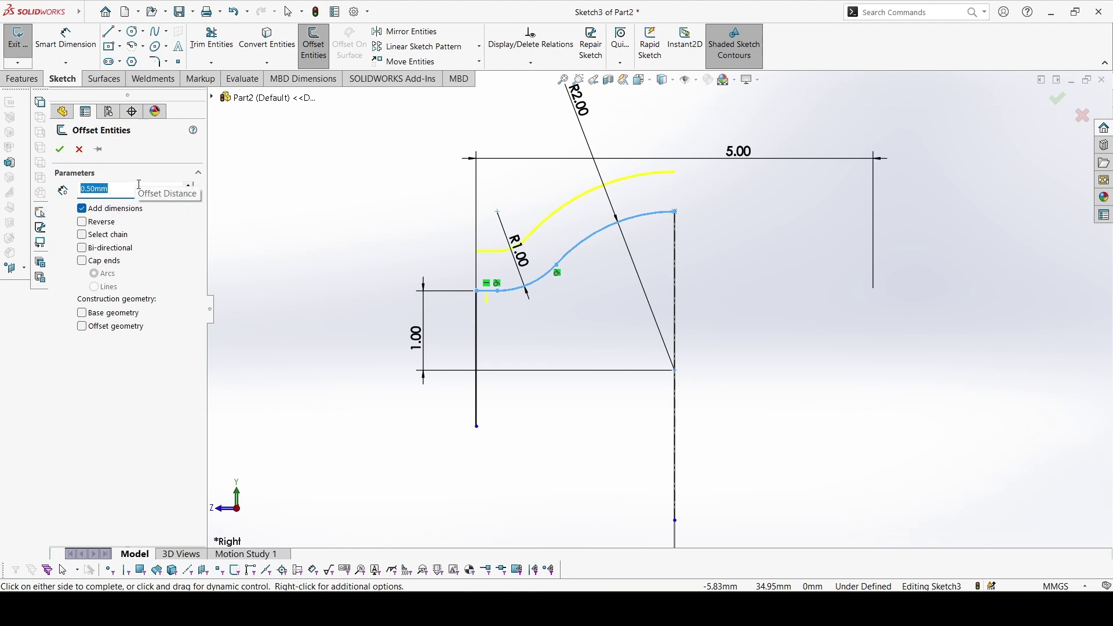
left_click(84, 225)
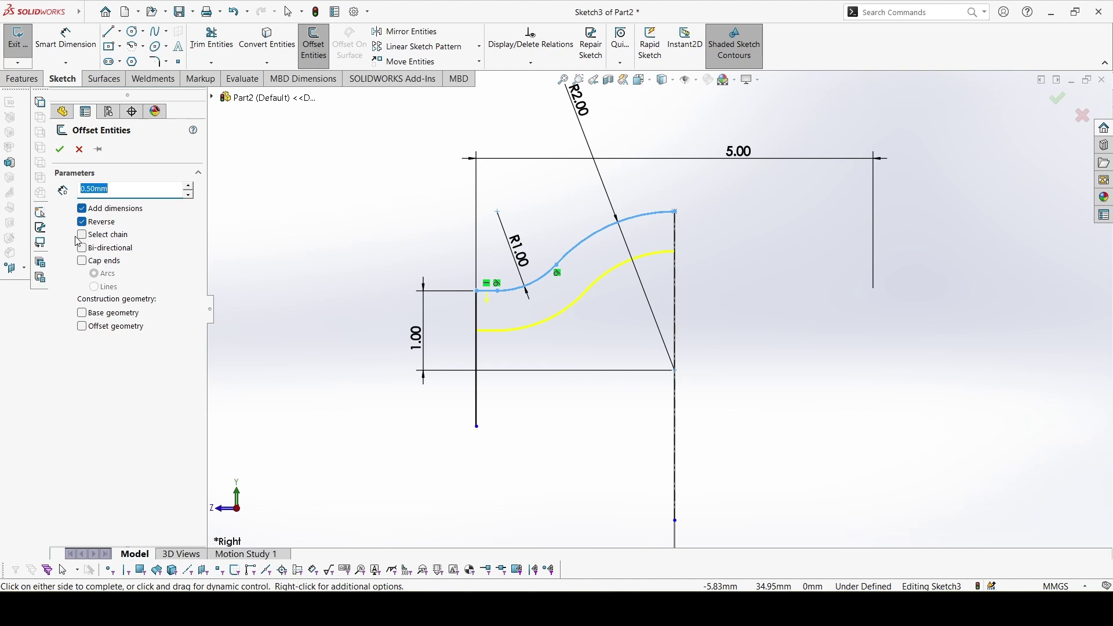
left_click(83, 235)
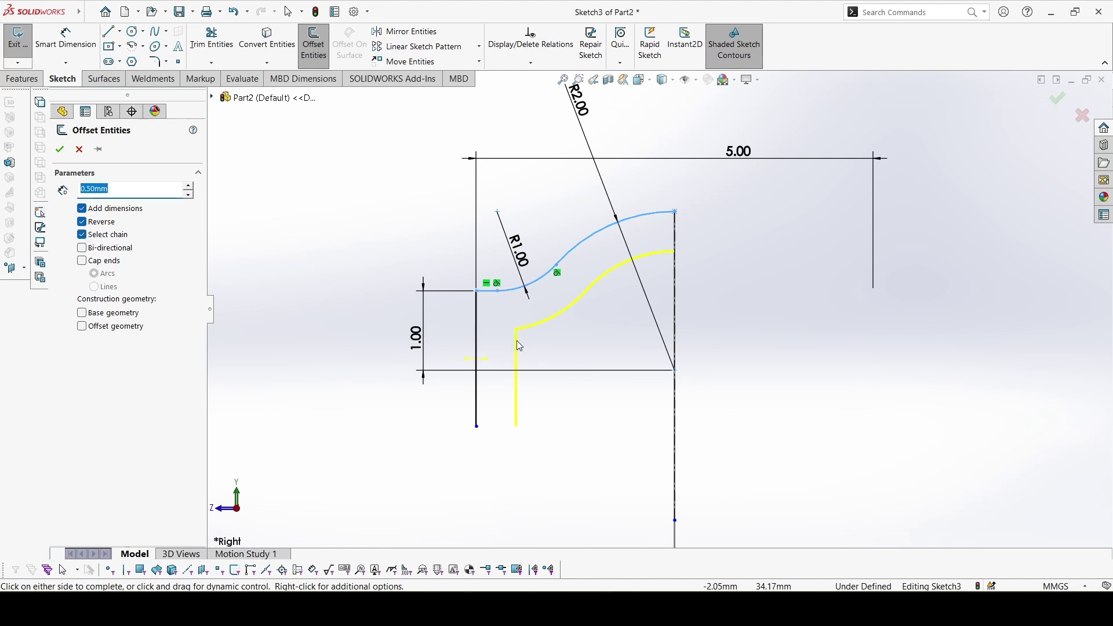
left_click(83, 235)
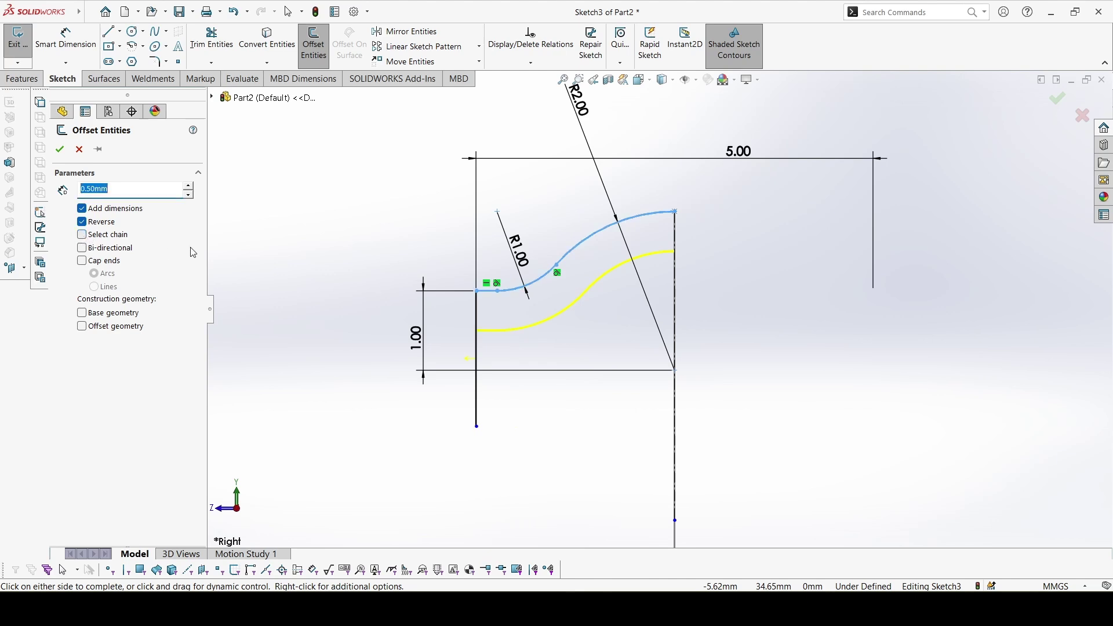
left_click(60, 149)
- Shorten the outer vertical line by merging its lower endpoint with the outer end of the offset horizontal line
scroll(487, 394, "down", 1)
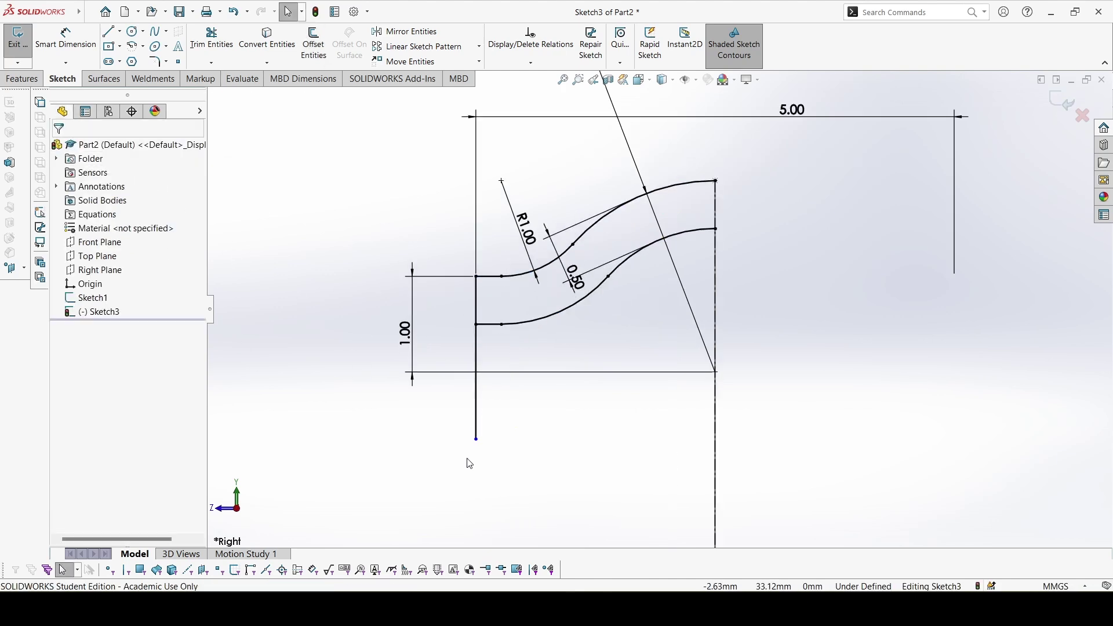
left_click_drag(480, 438, 486, 380)
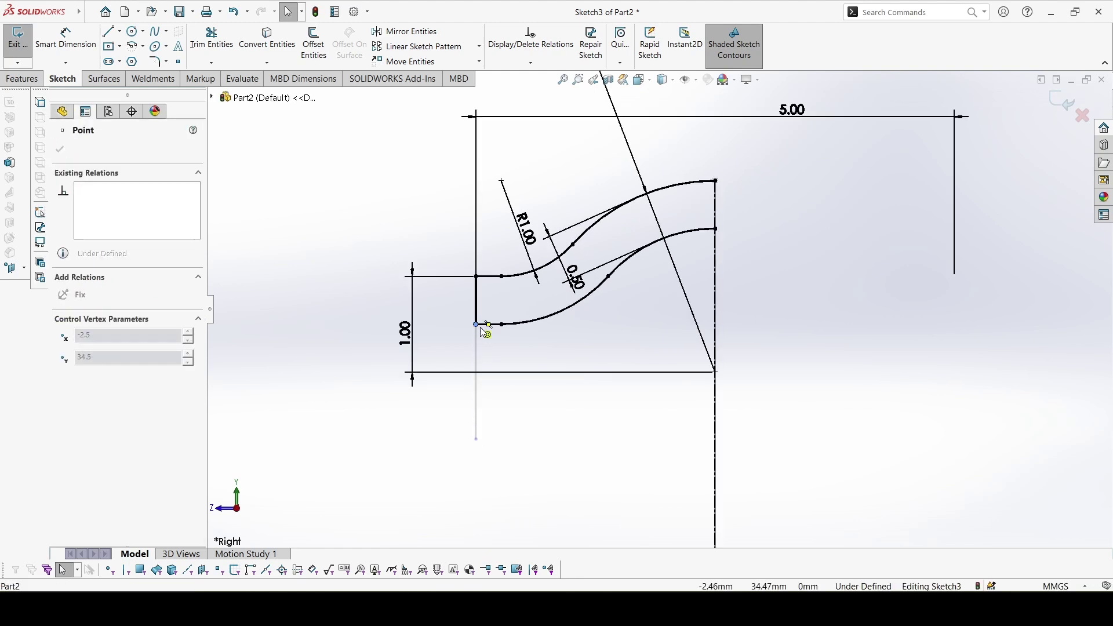
left_click_drag(486, 334, 482, 332)
- Mirror the half profile about the vertical centerline to form the full cross-section, and exit the sketch
scroll(660, 309, "up", 2)
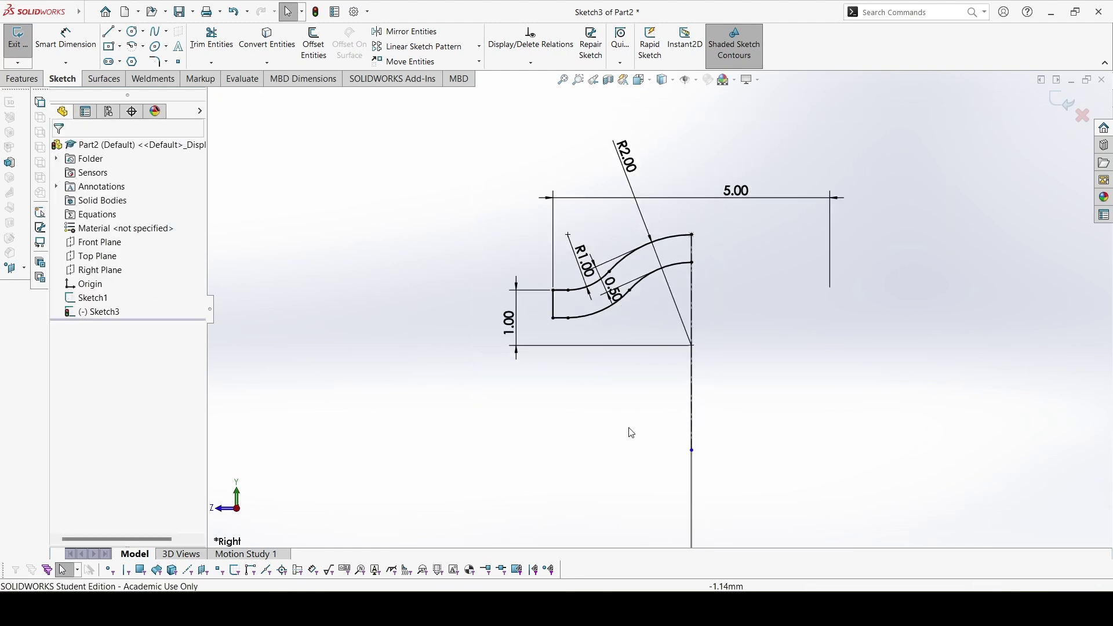
left_click_drag(739, 340, 534, 212)
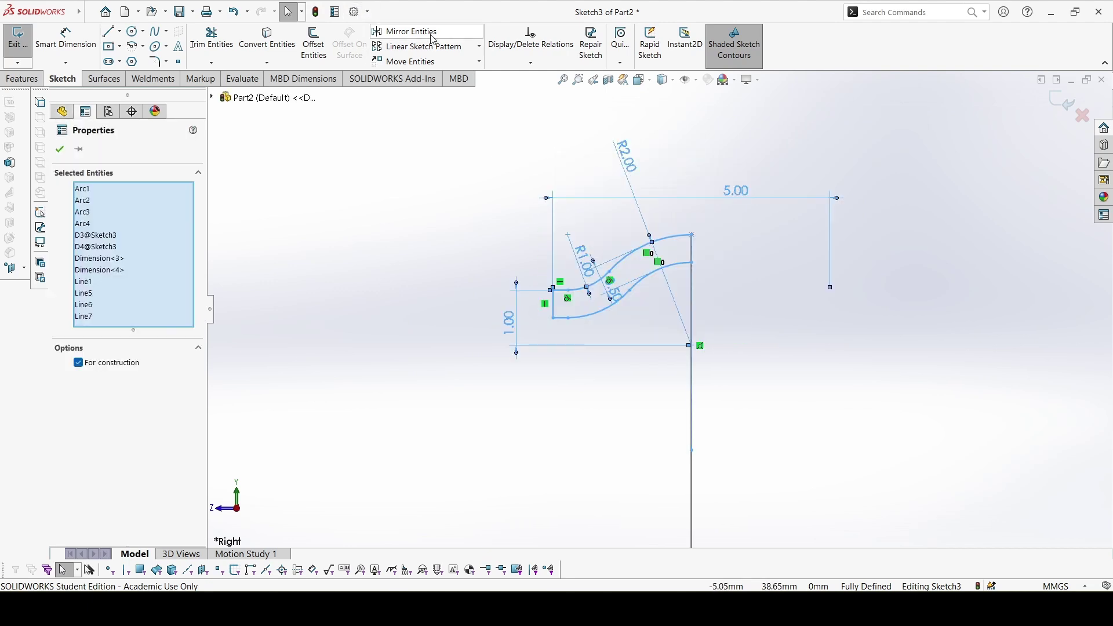
key("Escape")
middle_click_drag(842, 375, 806, 362, "ctrl")
scroll(676, 373, "up", 3)
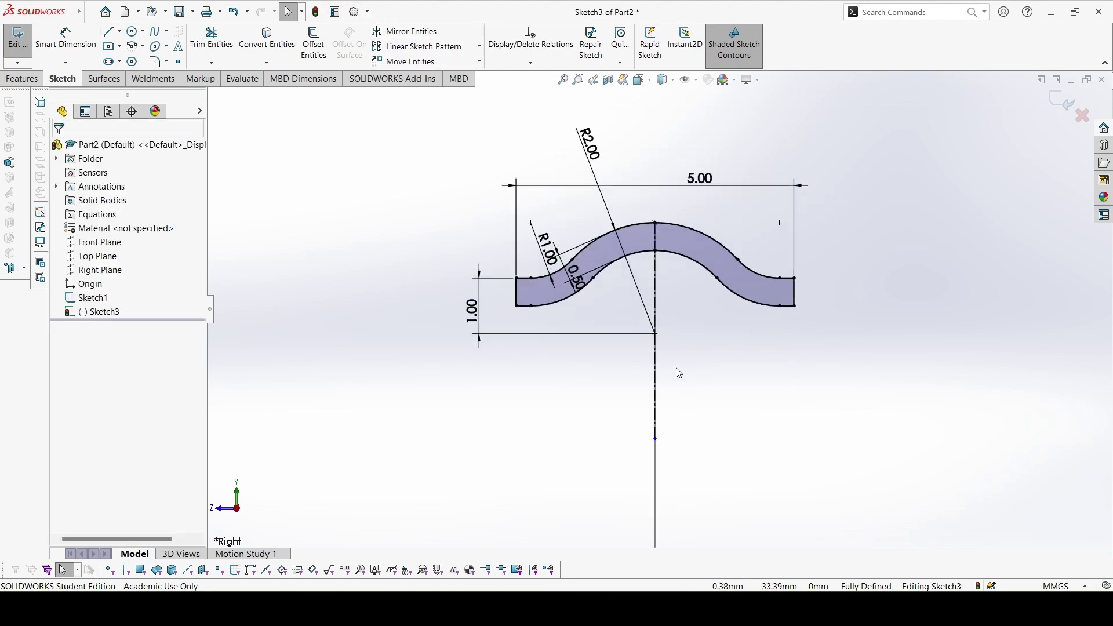
mouse_move(696, 385)
middle_mouse_down()
mouse_move(721, 381)
mouse_move(692, 432)
mouse_move(691, 325)
middle_mouse_up()
scroll(692, 432, "up", 3)
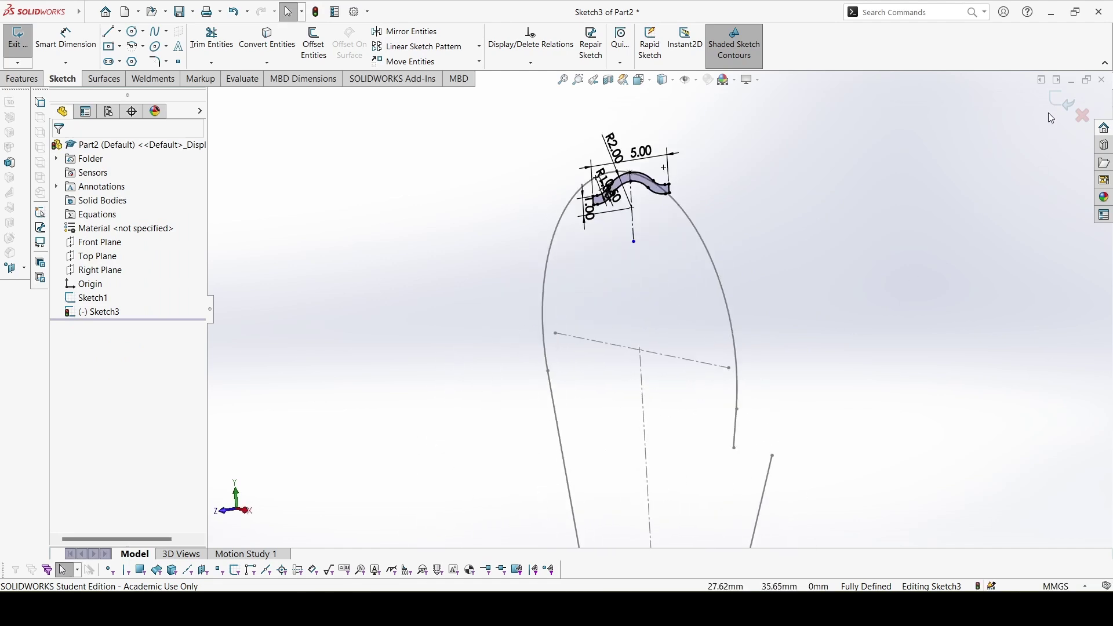
left_click(1061, 104)
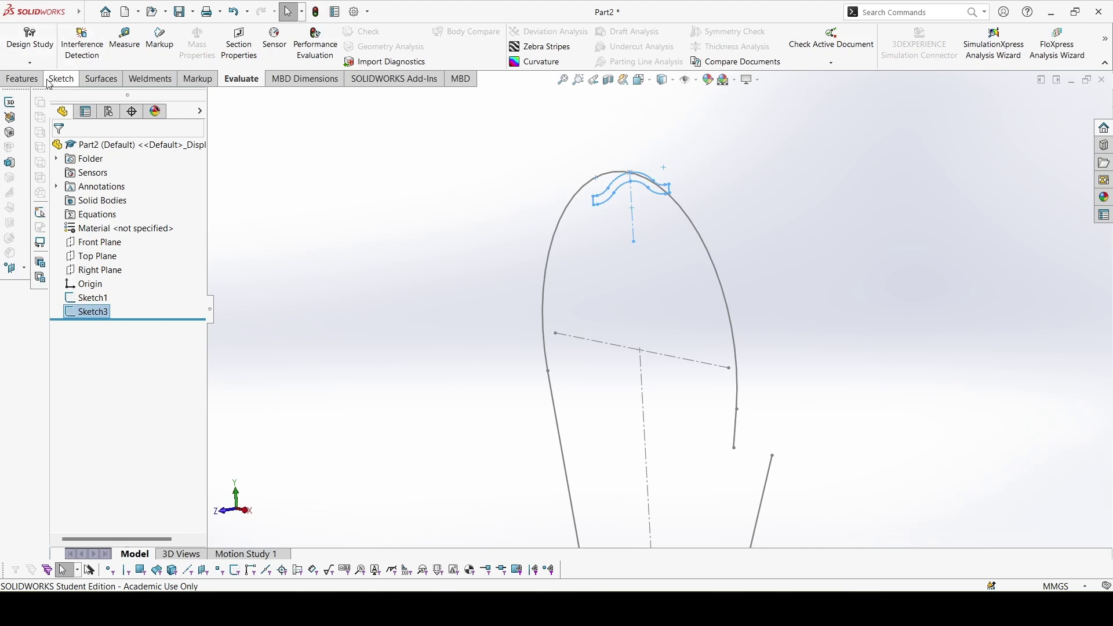
- Sweep the cross-section sketch along the whole clip path sketch, using the bidirectional option
left_click(22, 79)
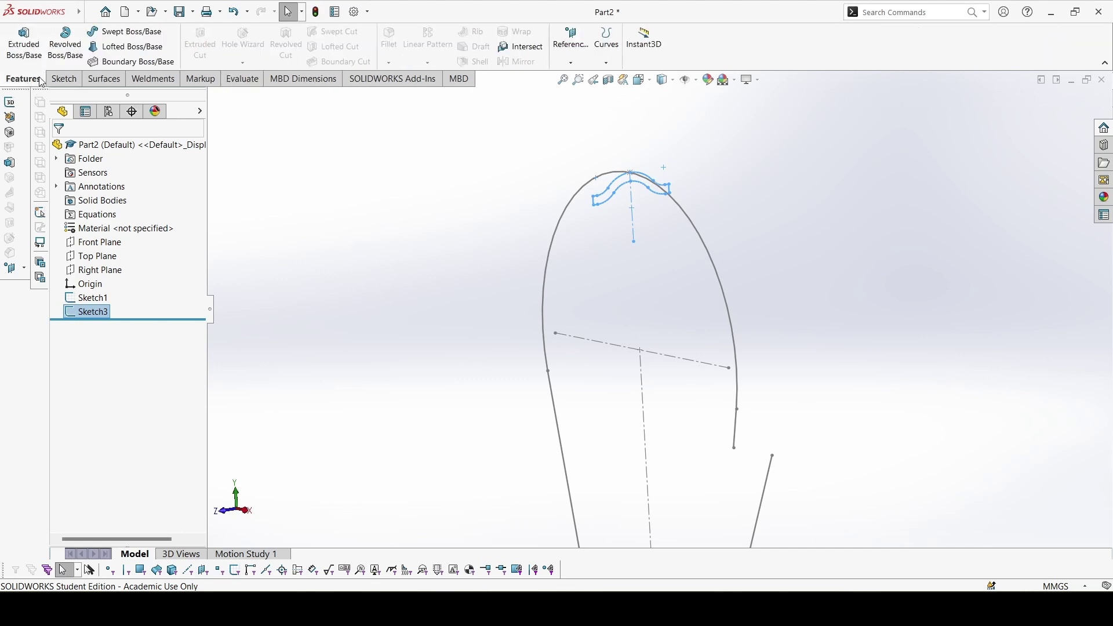
left_click(120, 32)
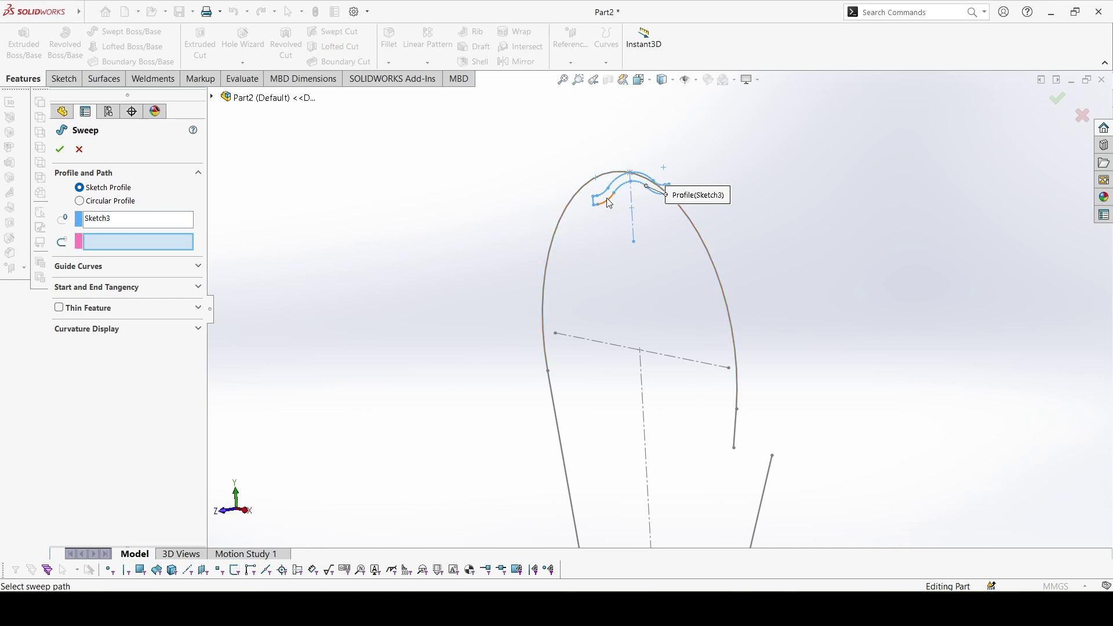
left_click(560, 250)
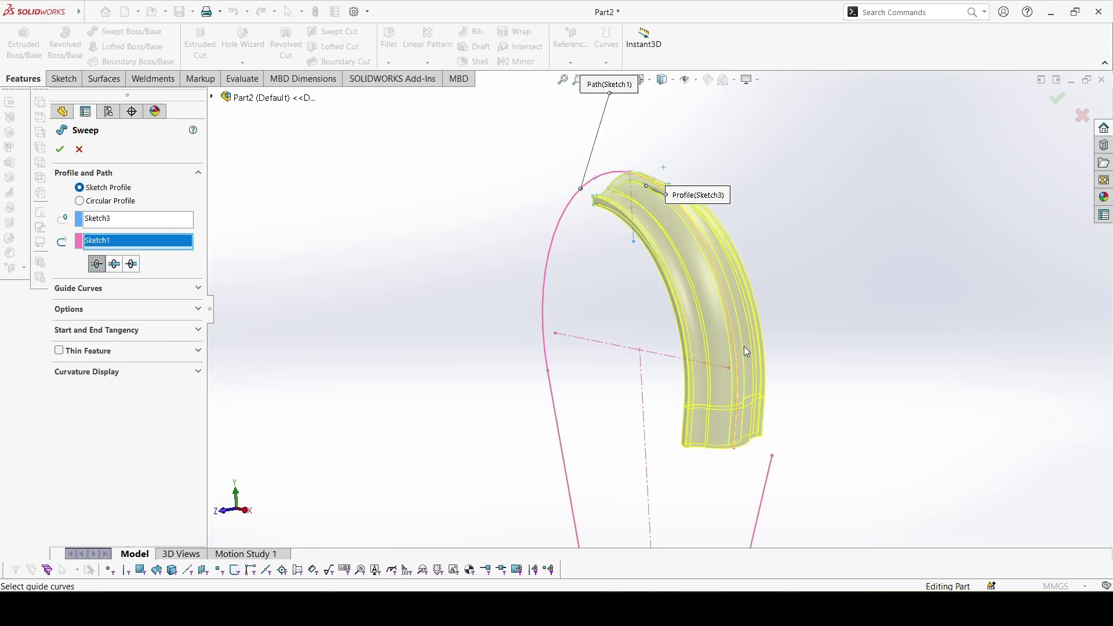
left_click(115, 266)
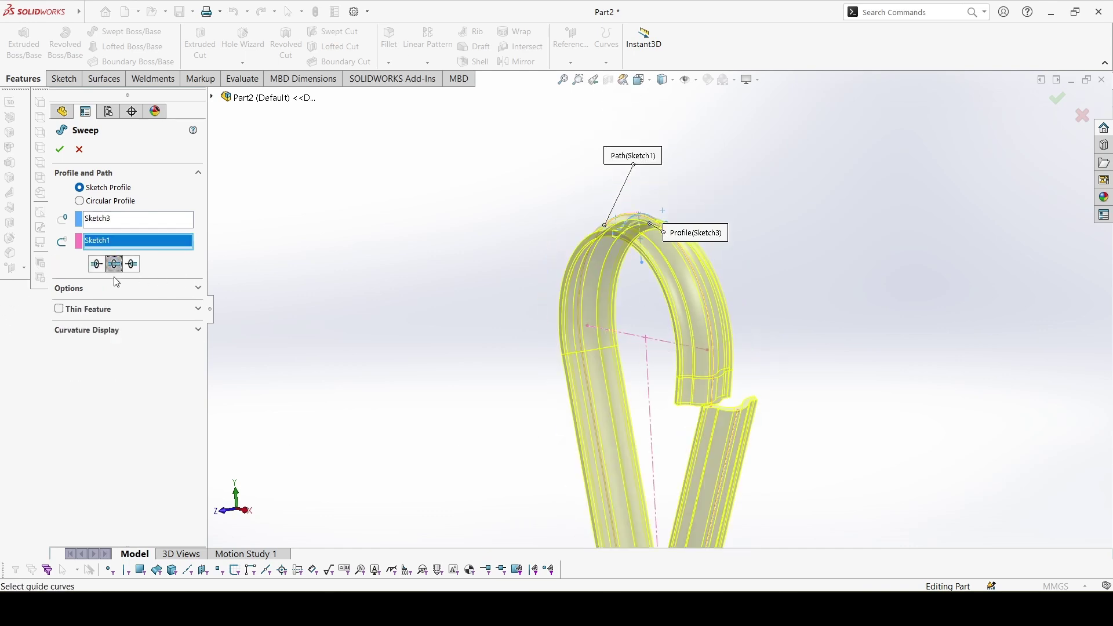
scroll(695, 460, "up", 4)
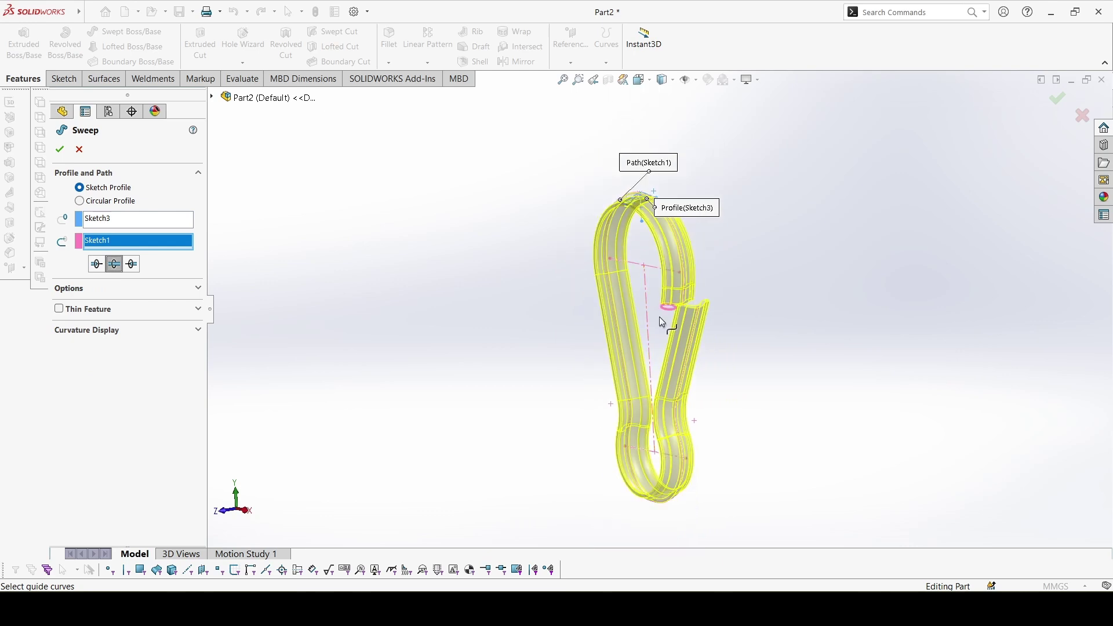
left_click(61, 150)
- Assign AISI 316 Stainless Steel Sheet (SS) as the part's material
right_click(145, 231)
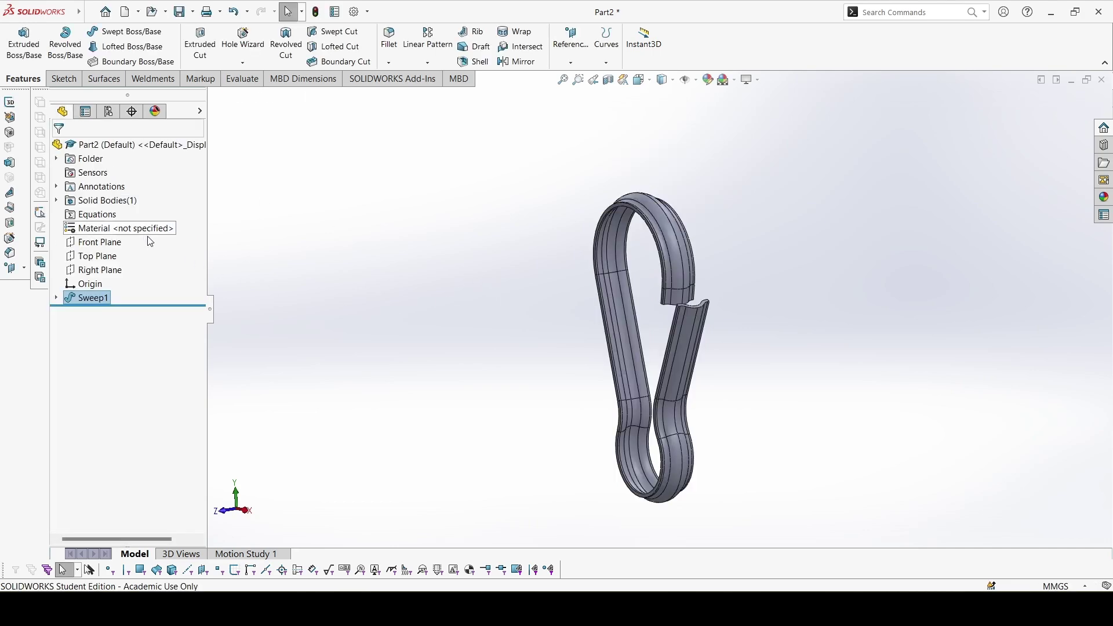
left_click(174, 241)
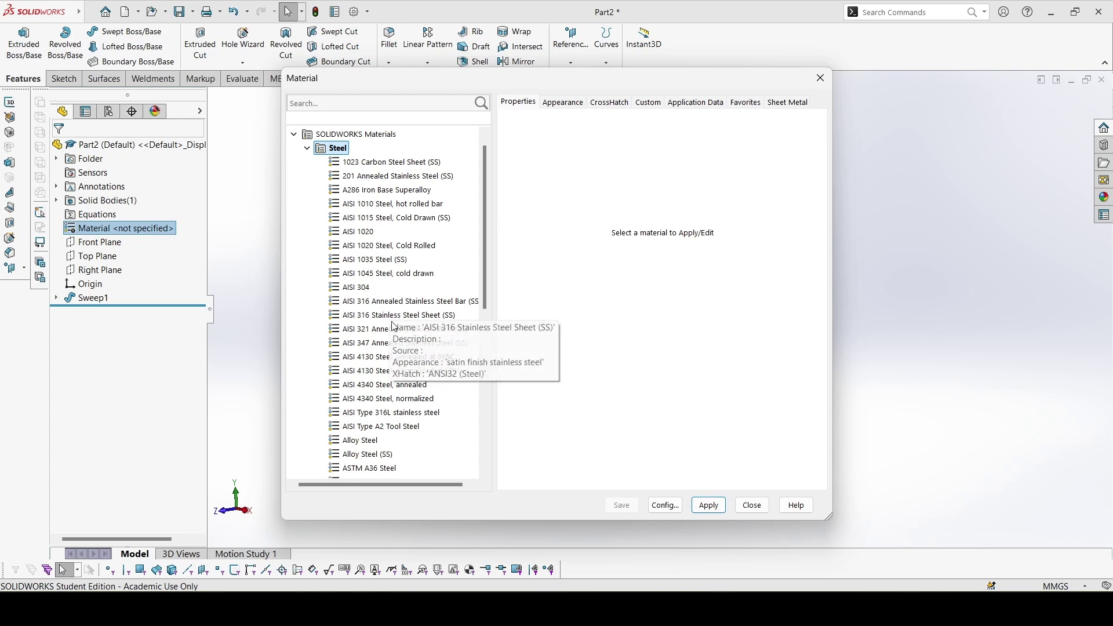
left_click(415, 318)
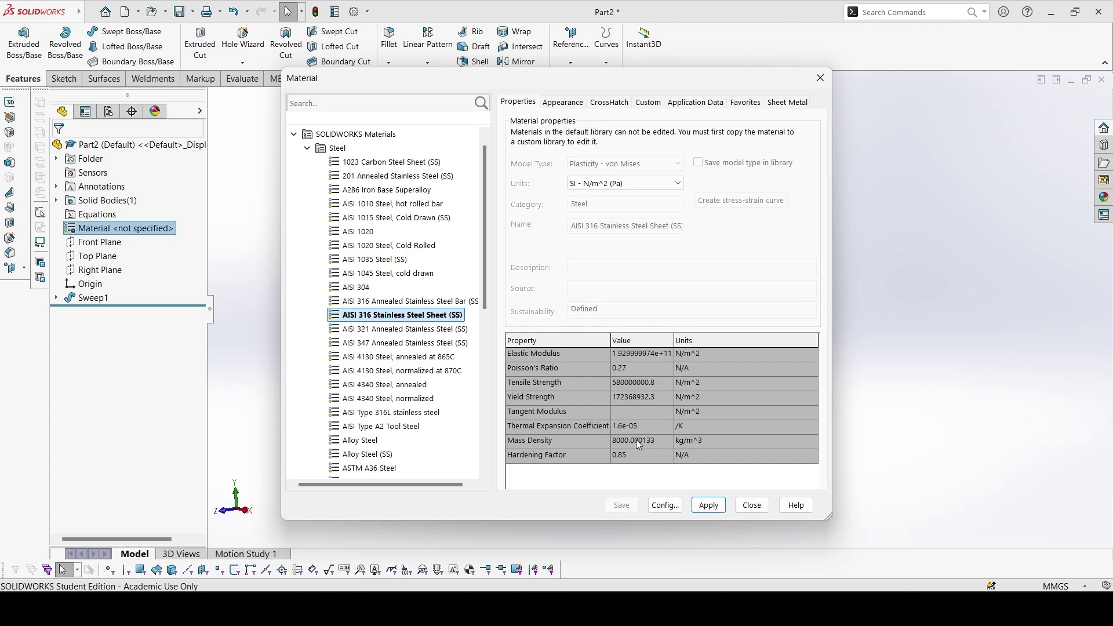
left_click(707, 506)
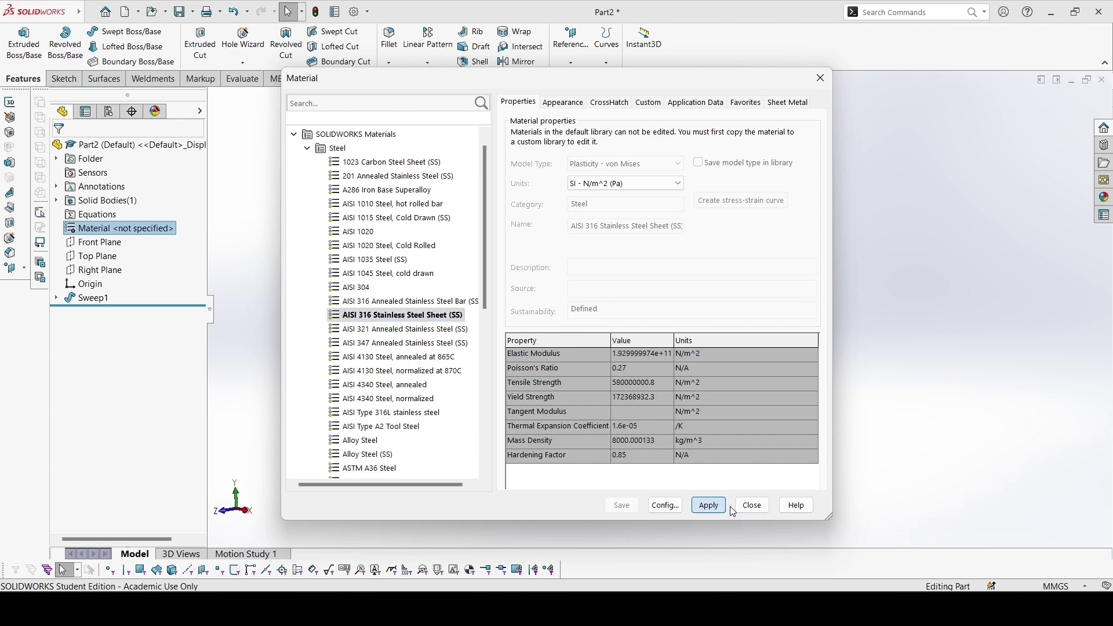
left_click(752, 506)
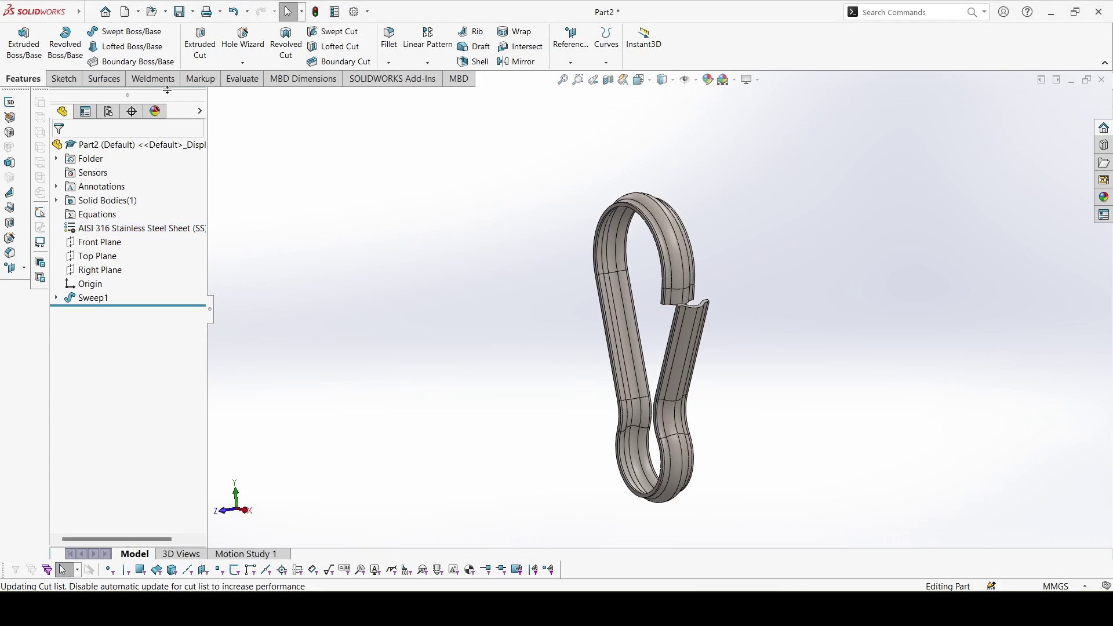
- Evaluate the part's mass properties and compare the mass with the Section H Problem 2 answer in the practice package PDF in the browser
left_click(242, 79)
left_click(196, 41)
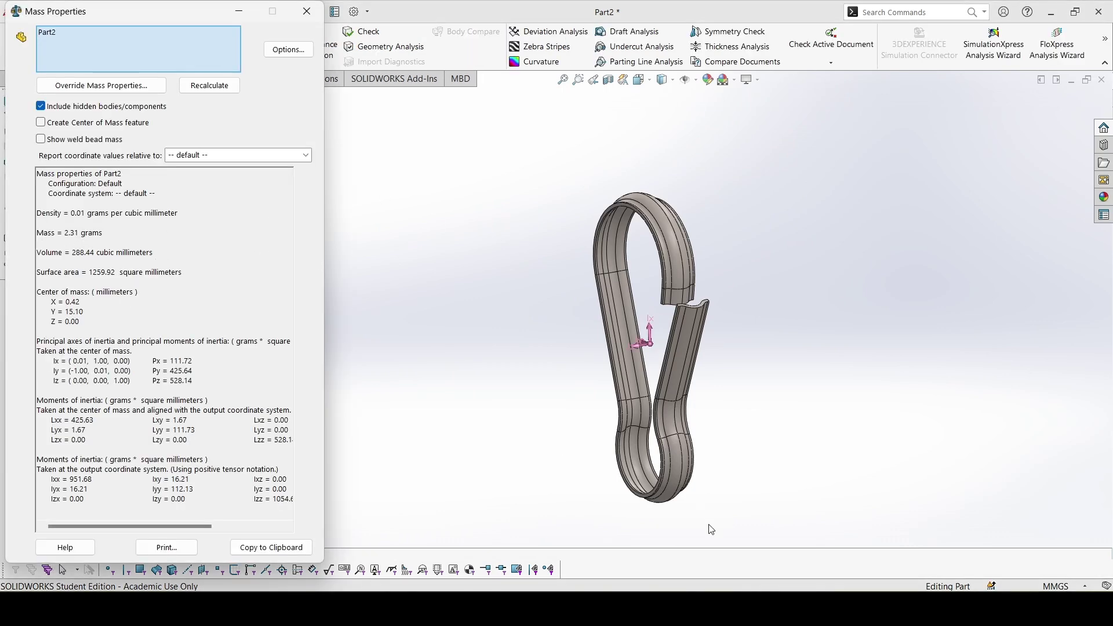
key("alt+Tab")
left_click(243, 23)
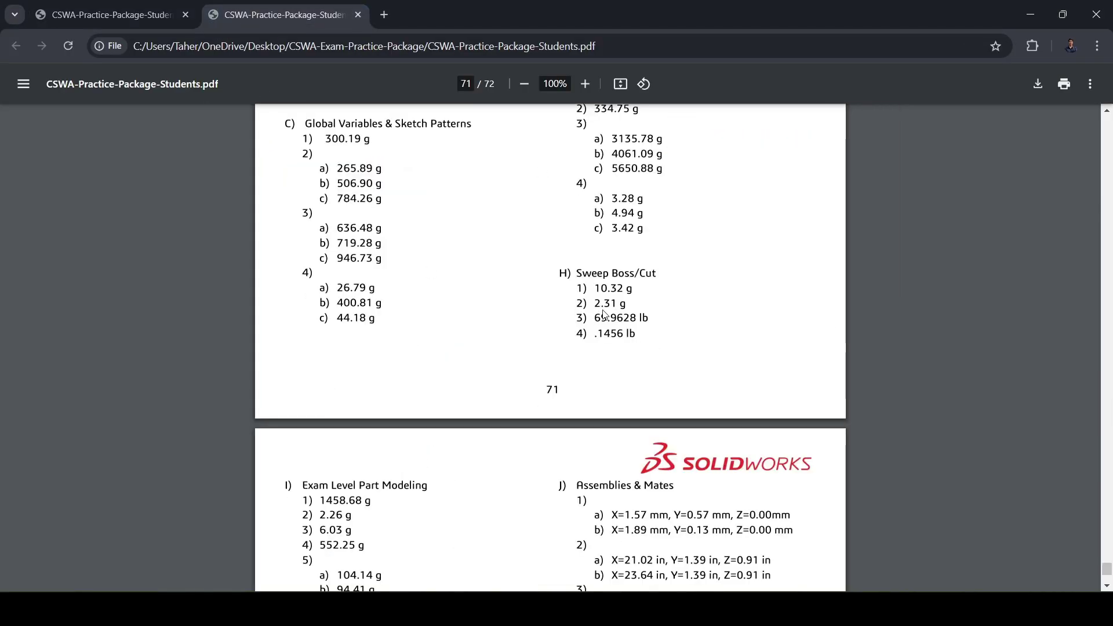
key("alt+Tab")
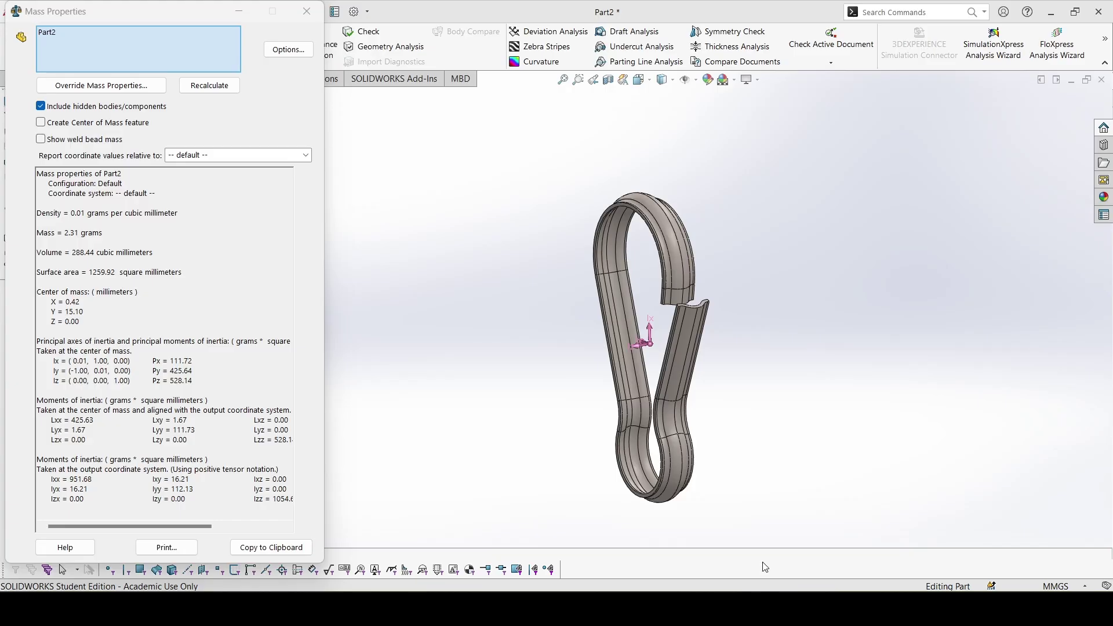
left_click(303, 14)
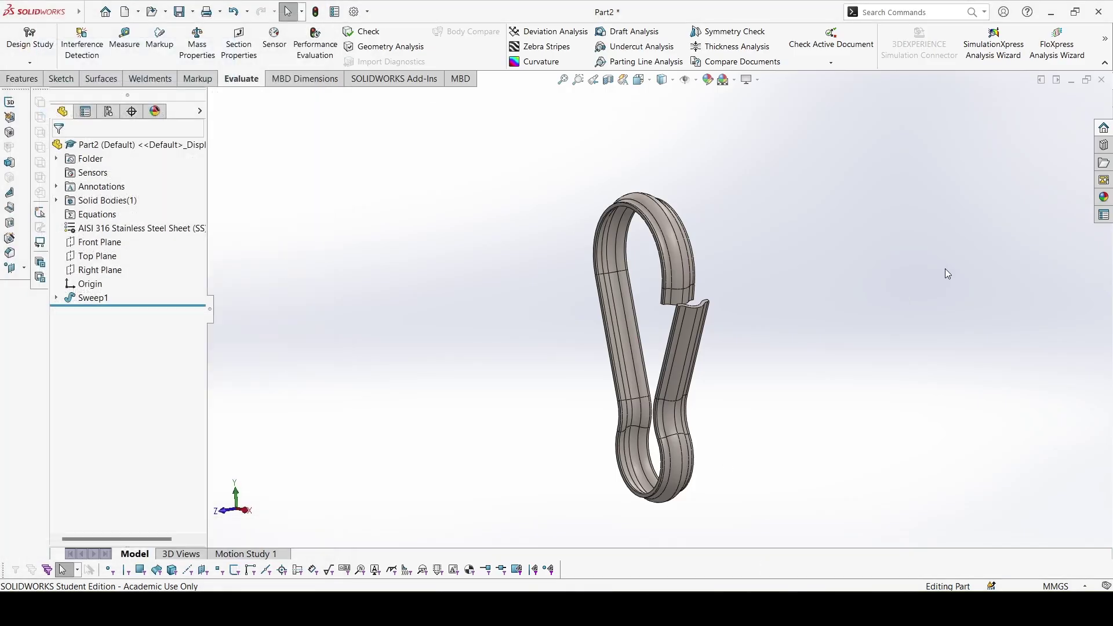